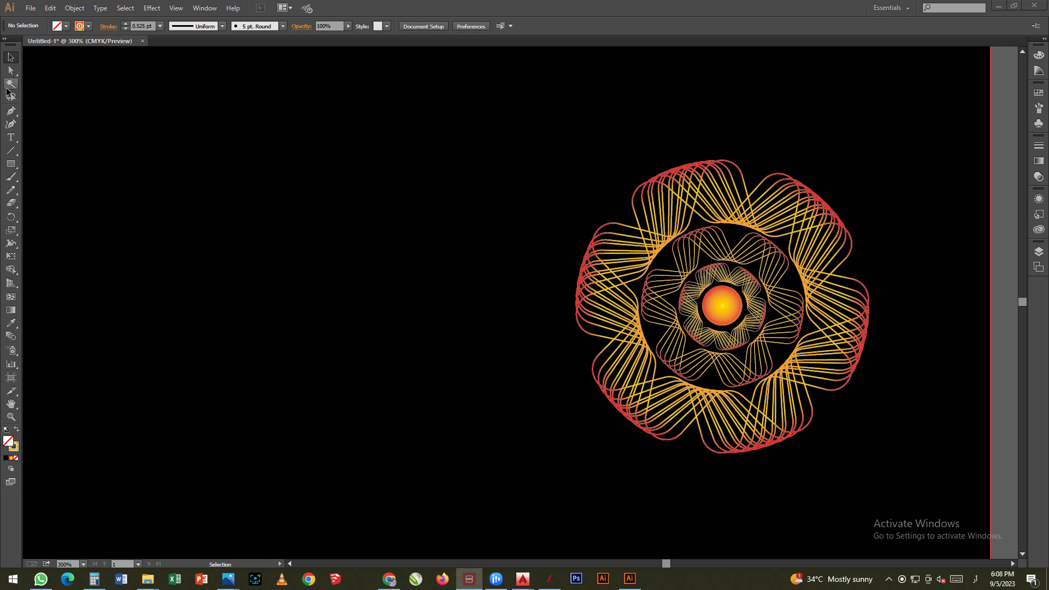
Set the stroke colour to white from the swatches.
left_click(65, 26)
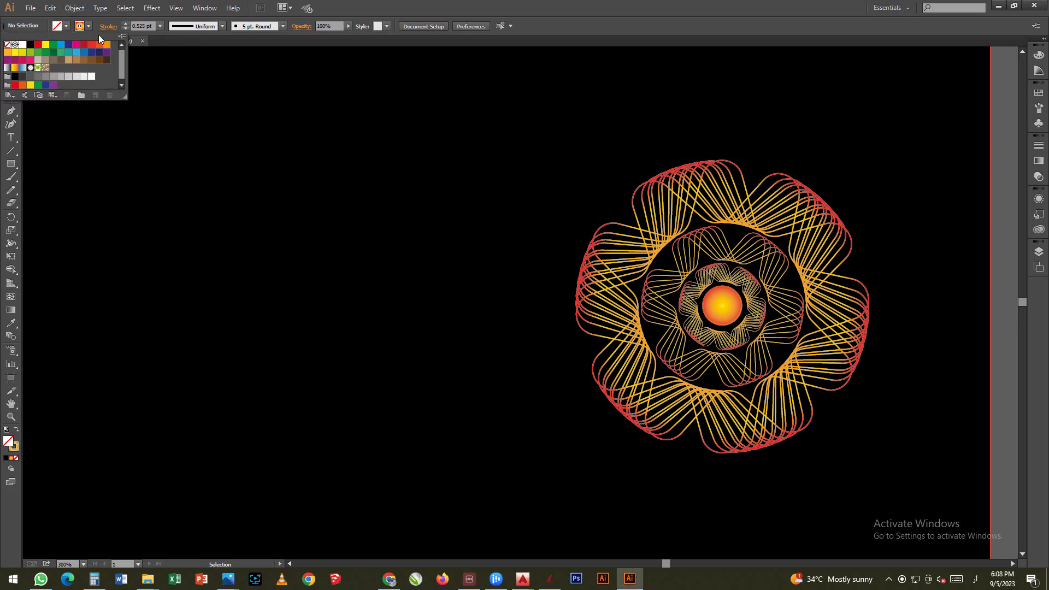
left_click(23, 45)
left_click(170, 115)
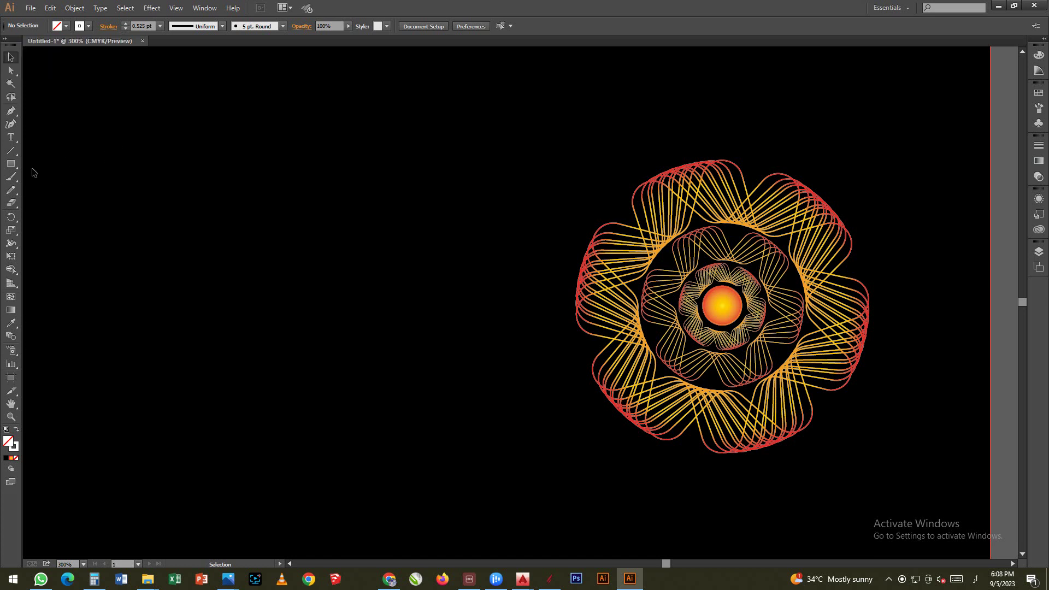
Draw a six-pointed star outline on the left of the canvas.
left_click(13, 166)
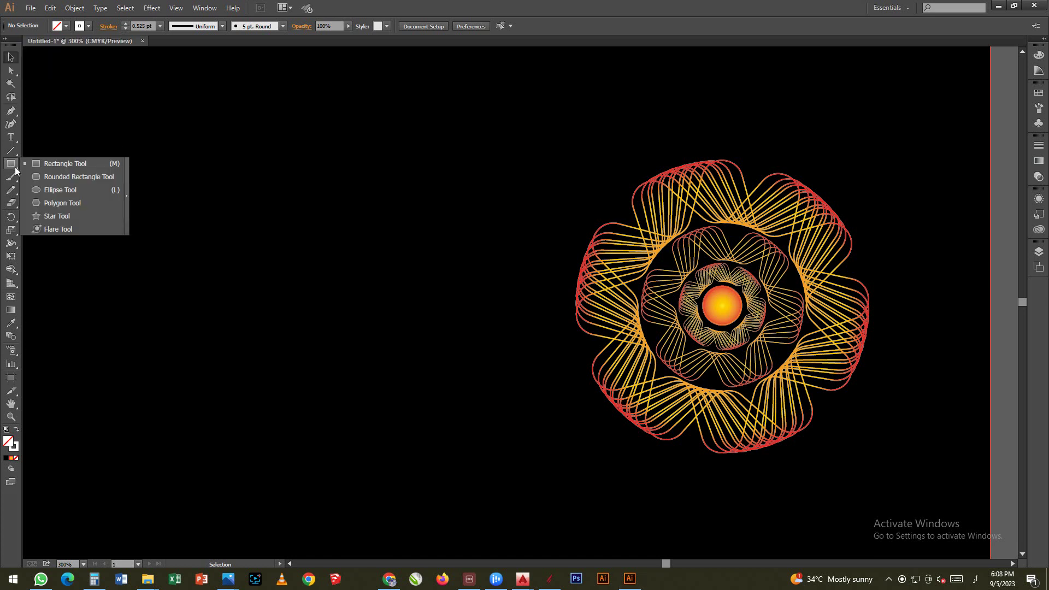
left_click(51, 216)
left_click(202, 267)
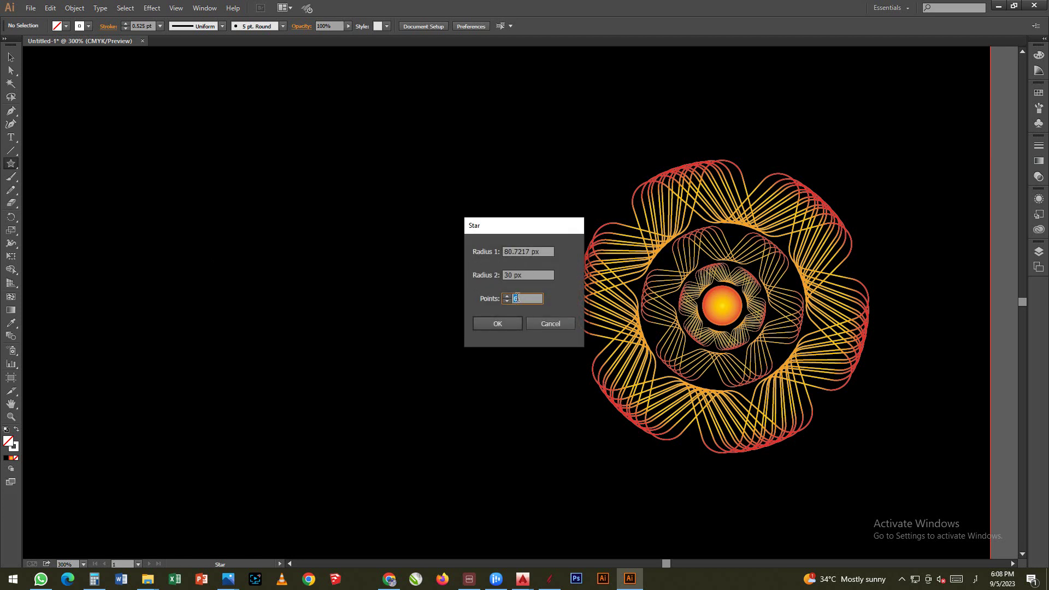
left_click(508, 322)
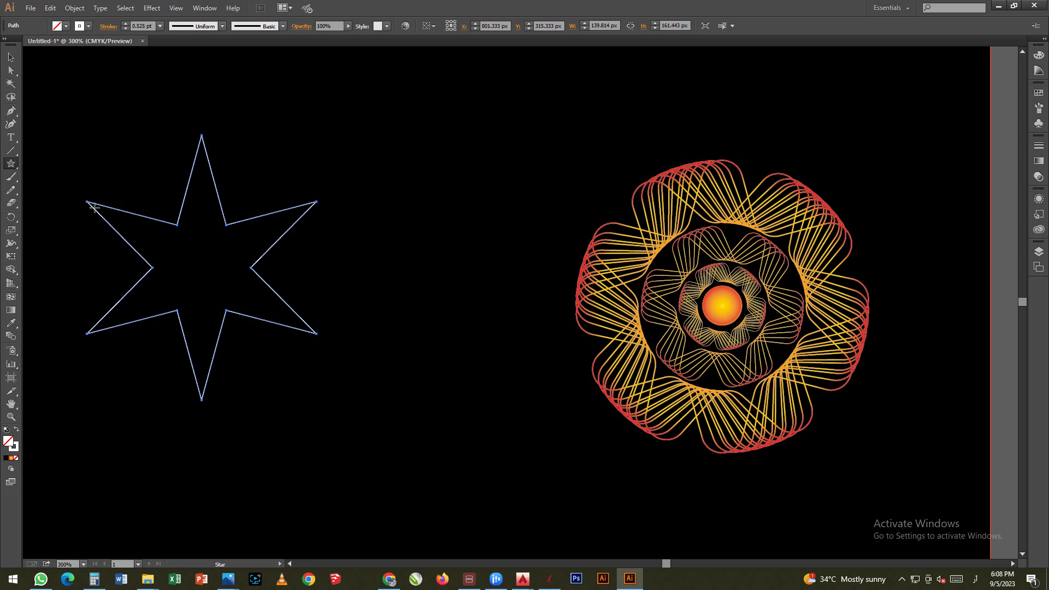
left_click(15, 71)
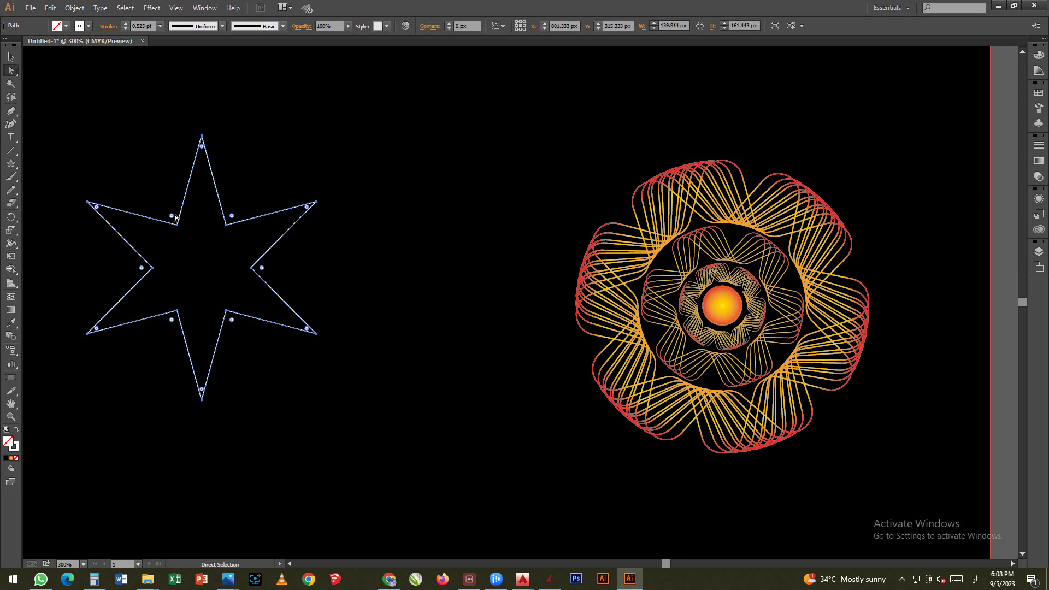
Round the star's corners to about 8 px, then start rotating it.
left_click_drag(172, 215, 171, 208)
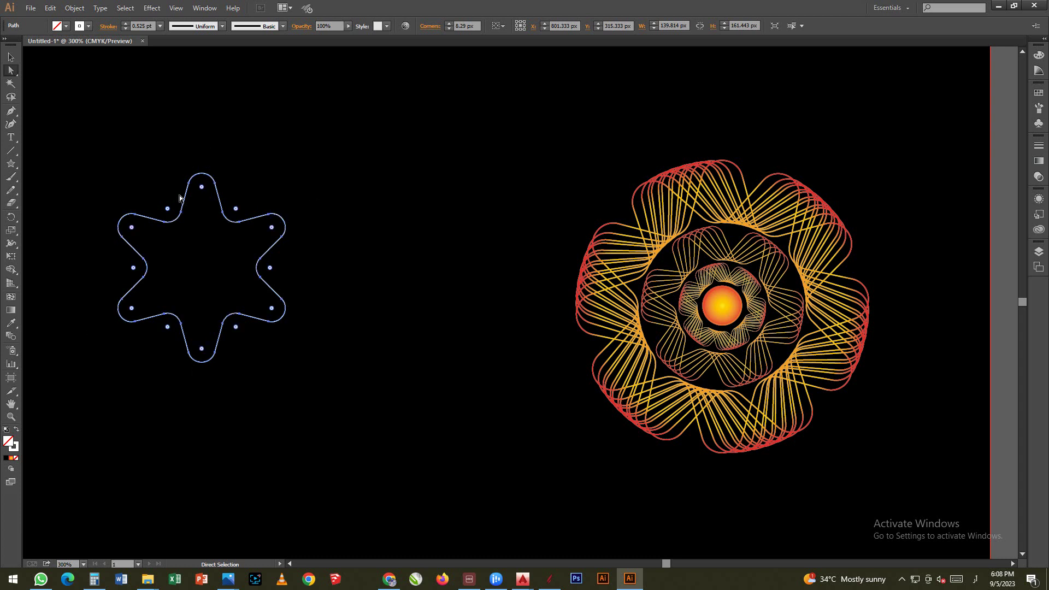
left_click(11, 217)
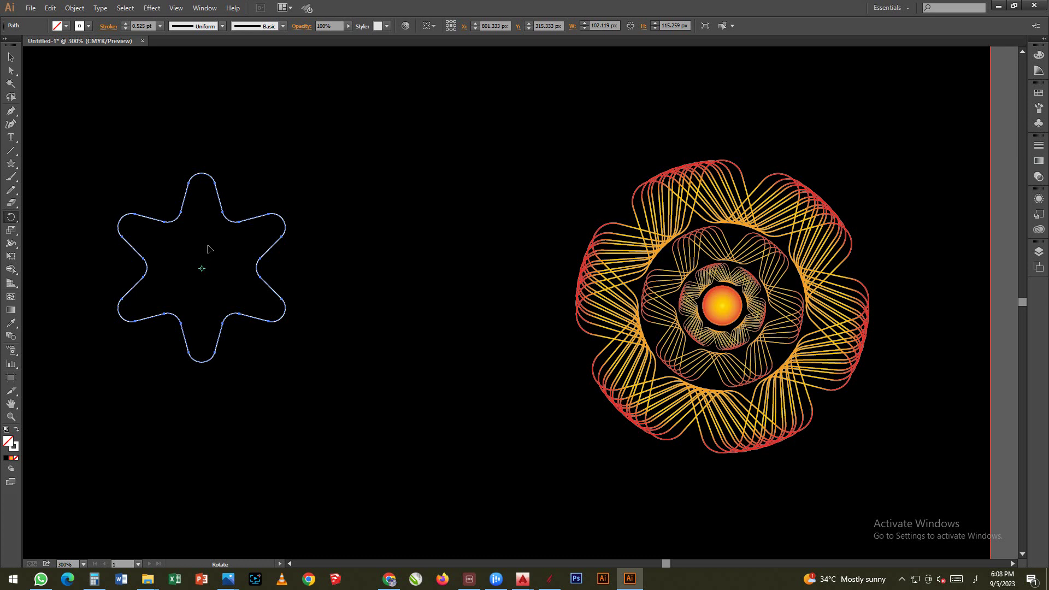
left_click_drag(201, 199, 192, 195)
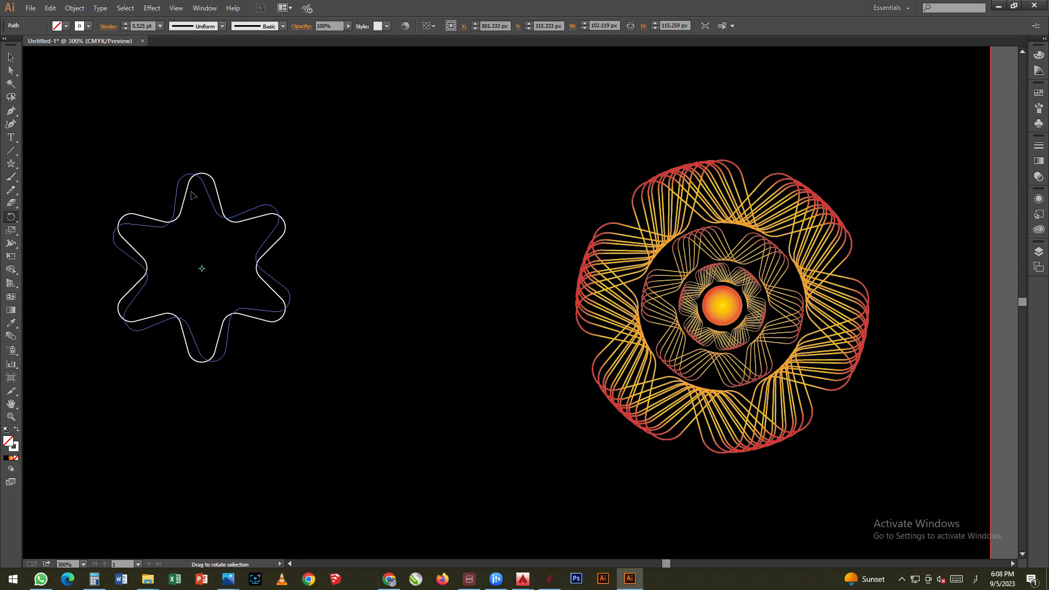
Place the slightly rotated star copy over the original and select both stars.
left_click_drag(191, 195, 191, 195)
left_click(11, 57)
left_click_drag(227, 181, 183, 243)
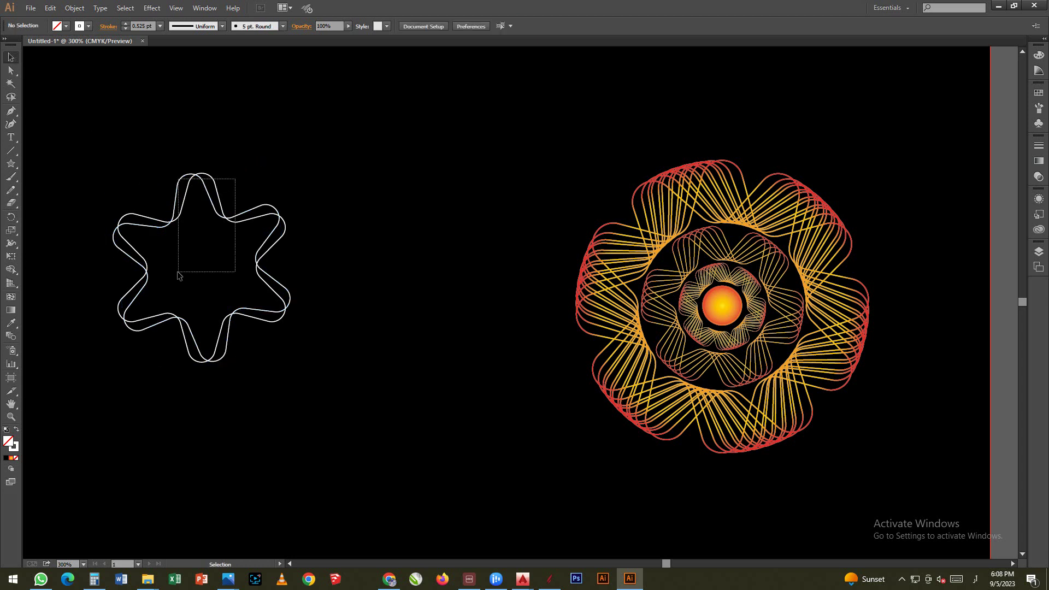
left_click(160, 8)
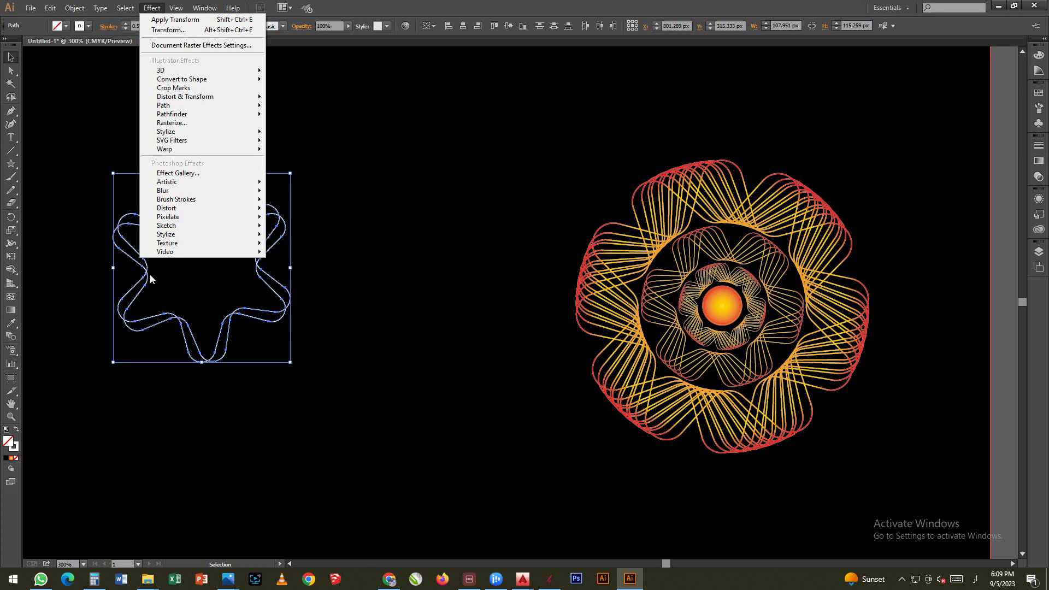
left_click(116, 176)
Group the two overlapping rounded stars and reselect the group.
left_click(170, 226)
right_click(170, 226)
left_click(192, 250)
left_click(339, 193)
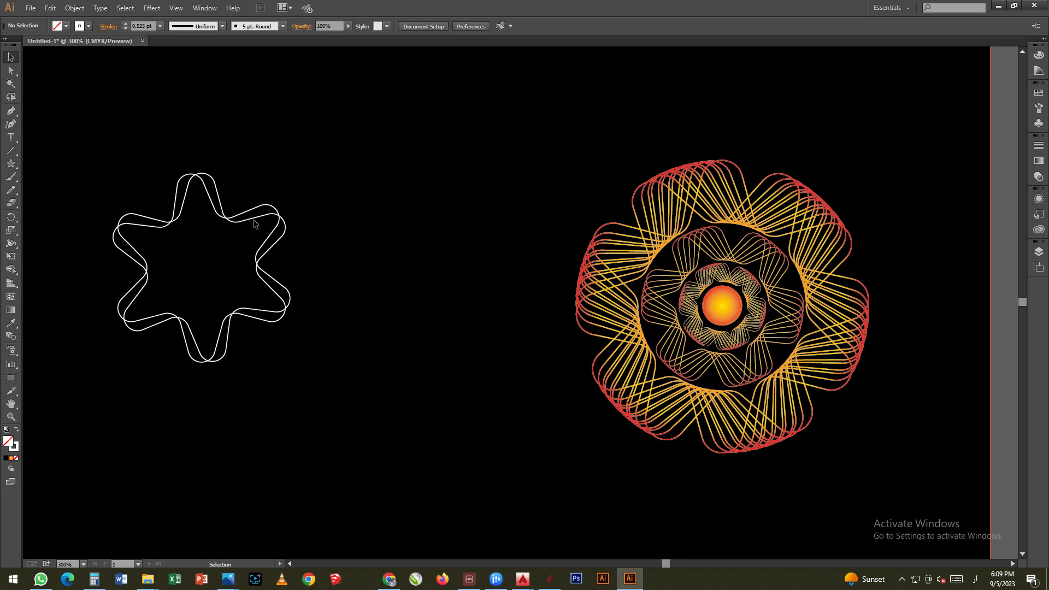
left_click(254, 224)
Bring up the Distort & Transform > Transform effect settings for the star group.
left_click(148, 7)
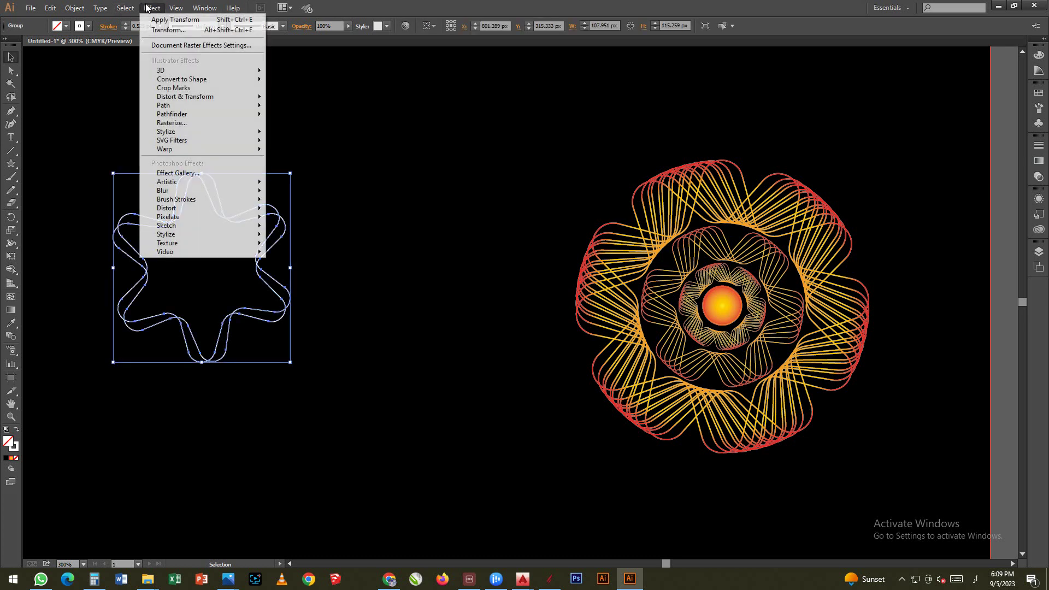
mouse_move(186, 97)
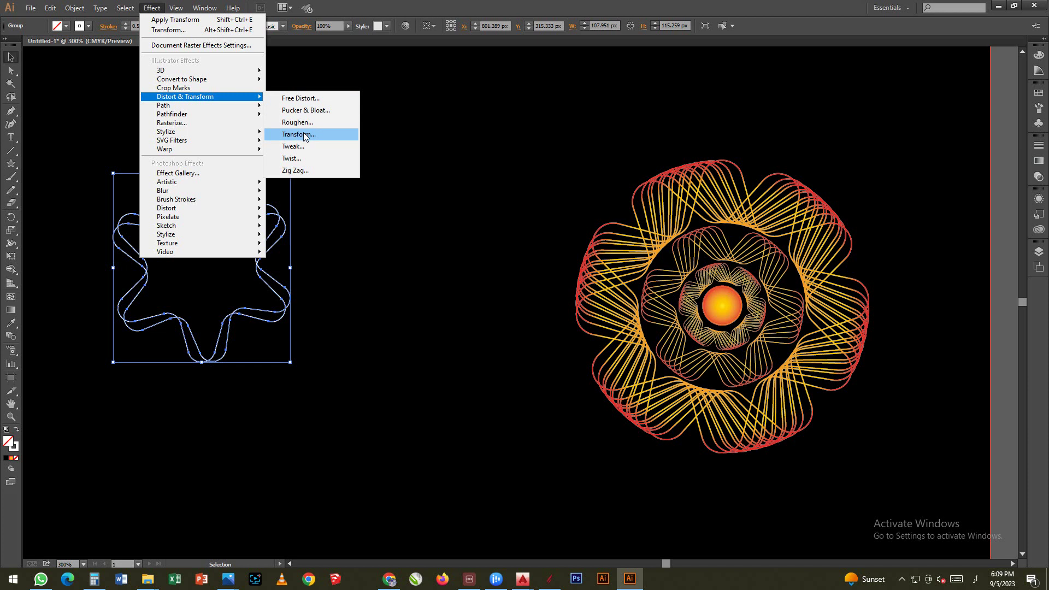
left_click(306, 135)
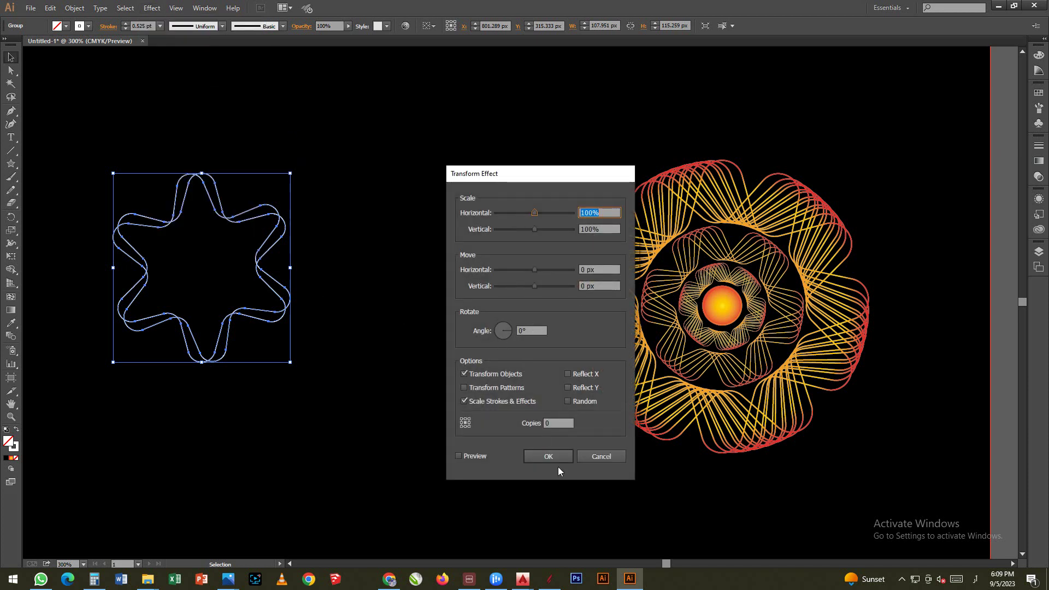
left_click(556, 424)
Set the Transform effect to 4 copies with preview and a 60° rotation.
type("4")
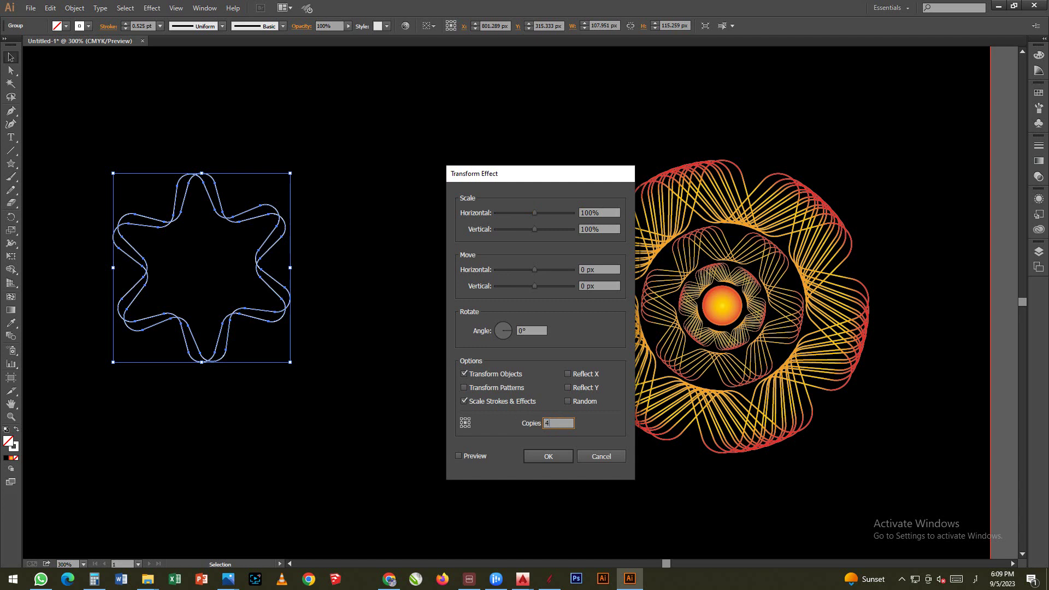
left_click(458, 457)
double_click(528, 331)
type("60")
left_click(590, 267)
Refine the rotation angle from 62° to 64°.
left_click(539, 329)
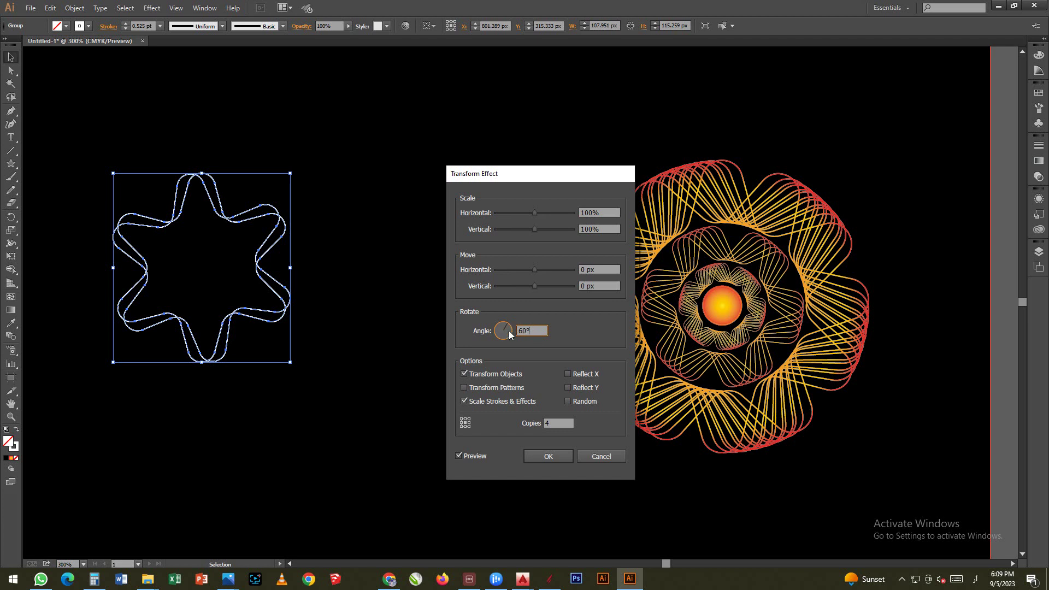
left_click_drag(544, 331, 518, 331)
type("62")
left_click(593, 269)
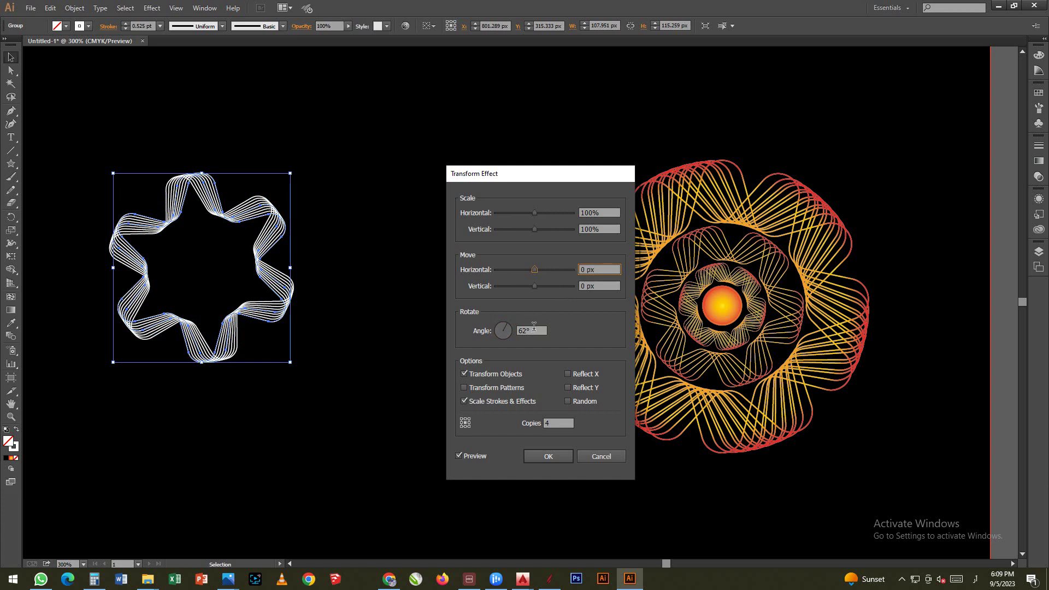
double_click(522, 328)
type("64")
left_click(593, 268)
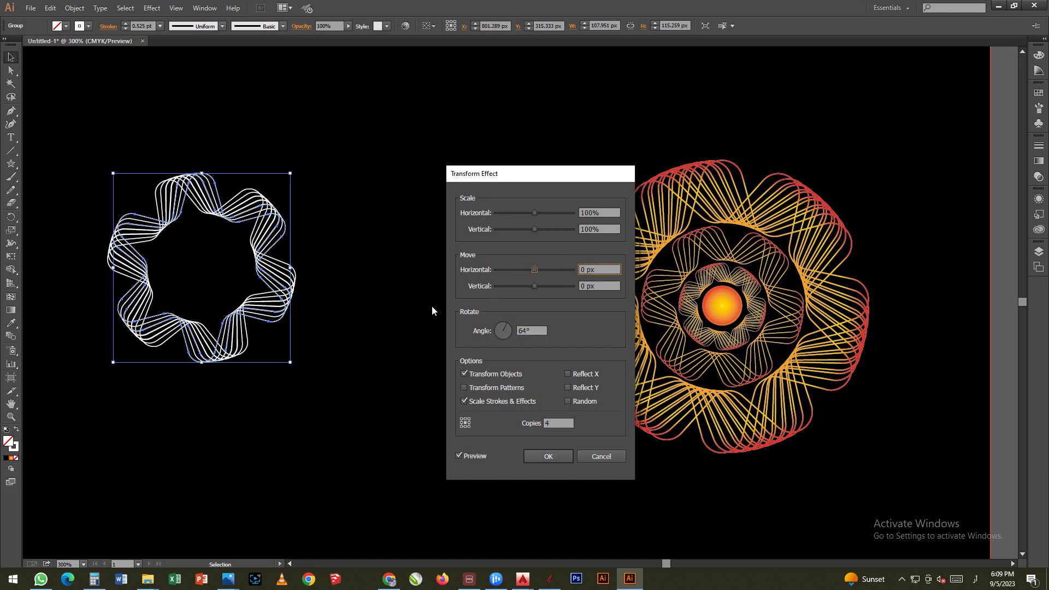
Apply the Transform effect and select the whole white star ring.
left_click(549, 455)
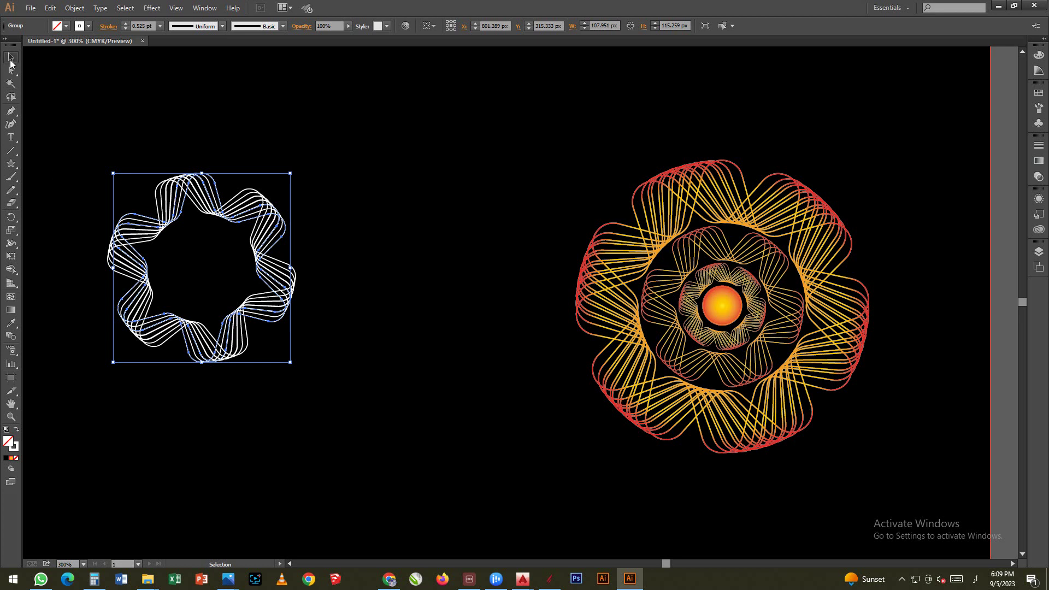
left_click(239, 208)
left_click_drag(281, 164, 97, 358)
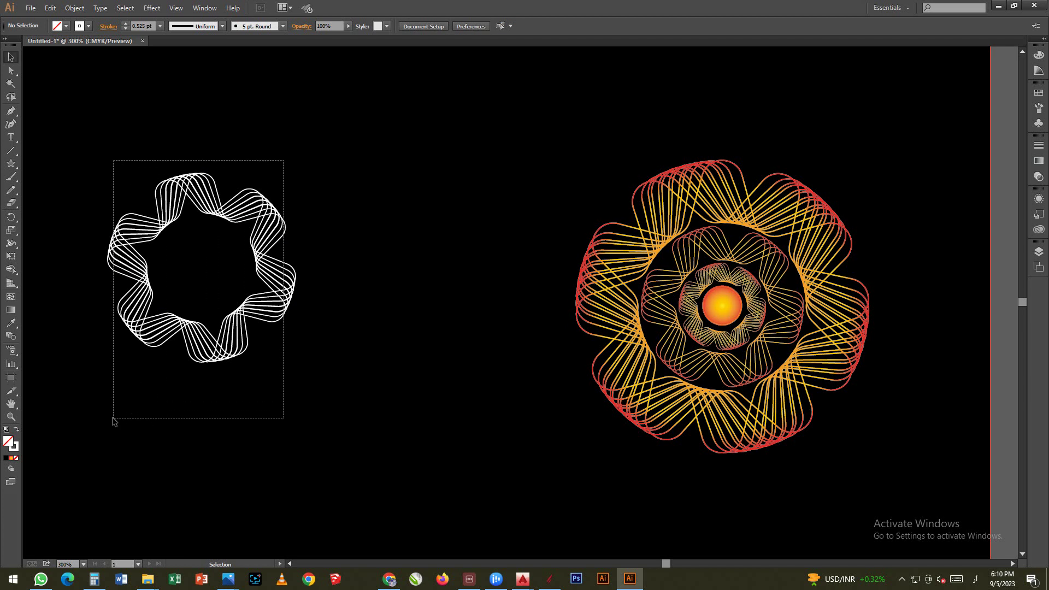
Paste a copy of the ring in front and scale it to about half size inside the original.
left_click(50, 7)
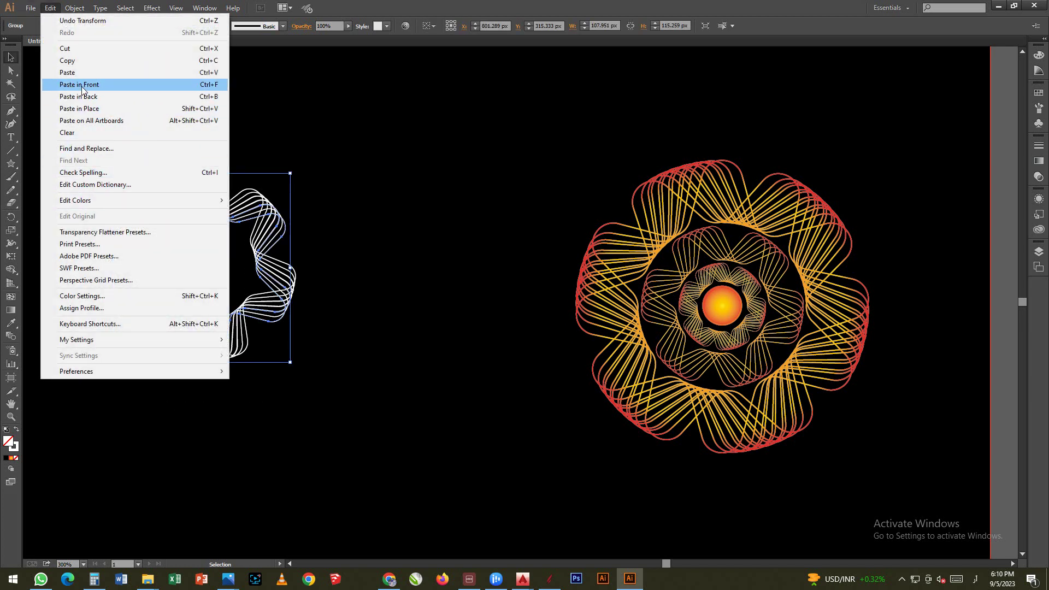
left_click(71, 61)
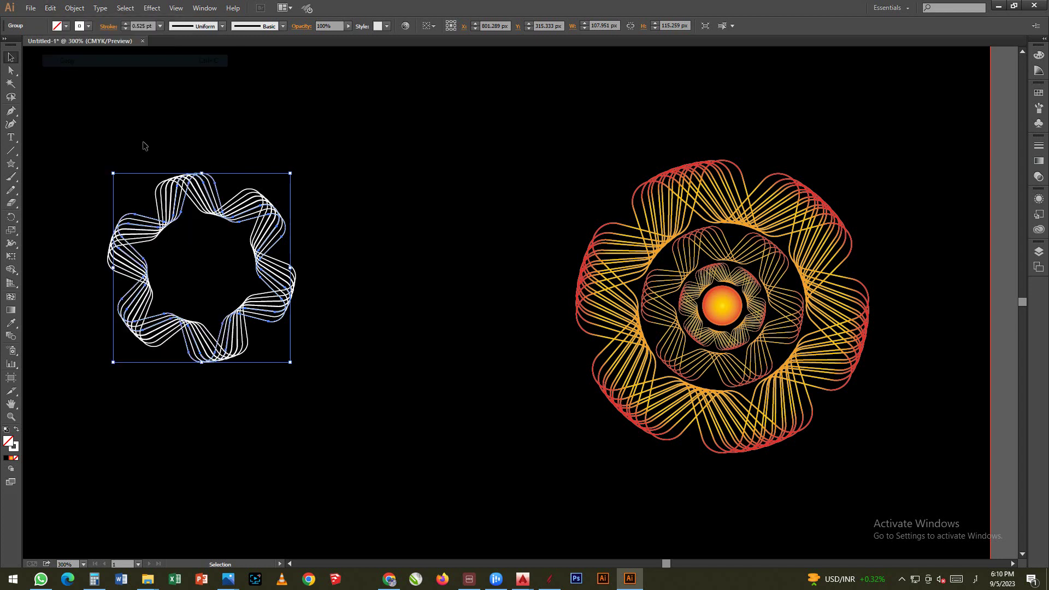
left_click(56, 10)
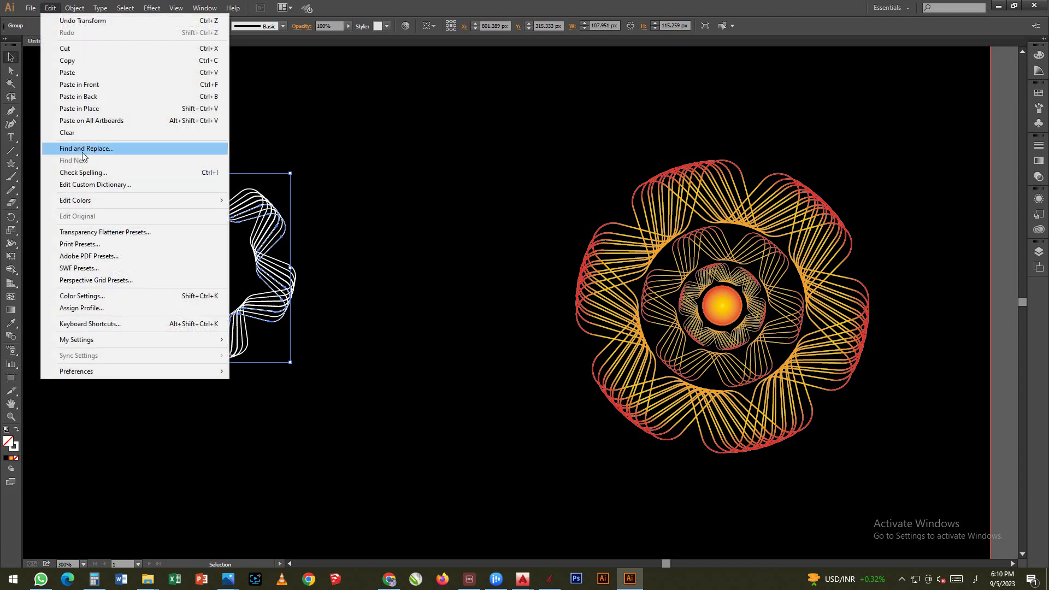
left_click(85, 85)
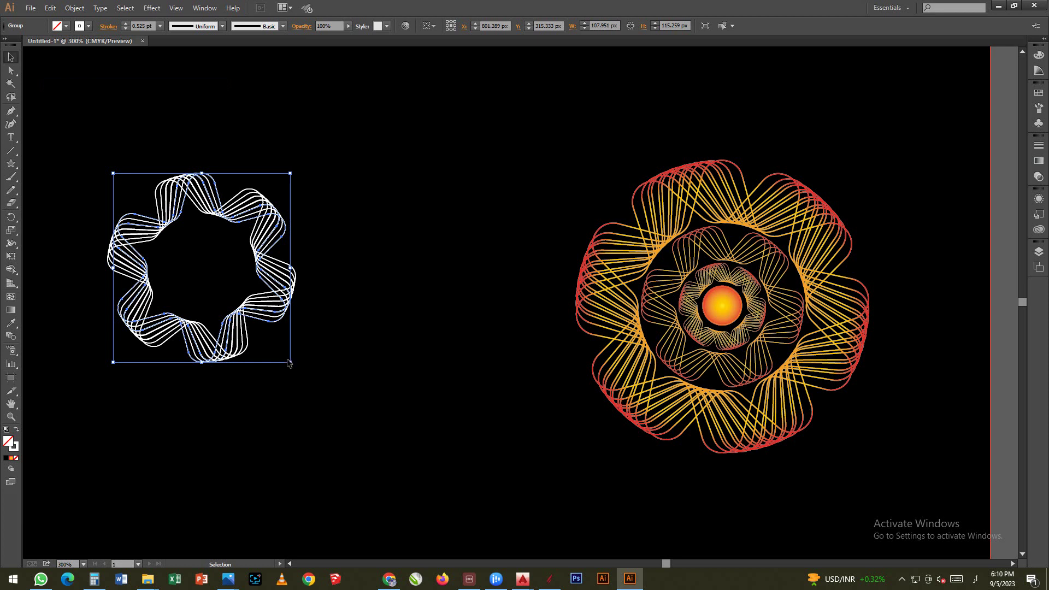
key("shift")
left_click_drag(290, 363, 250, 317)
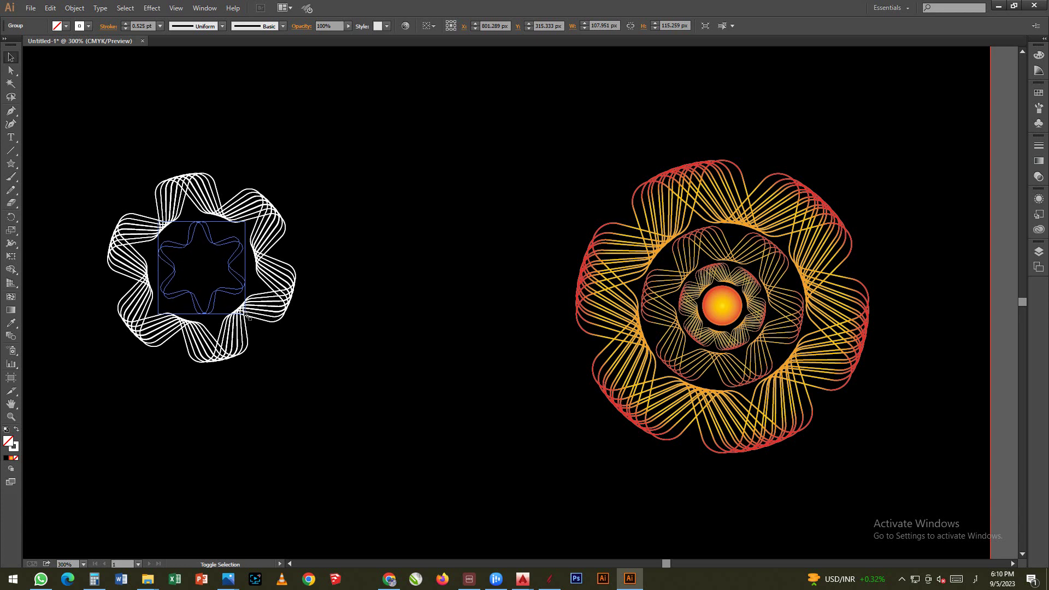
left_click_drag(248, 317, 249, 318)
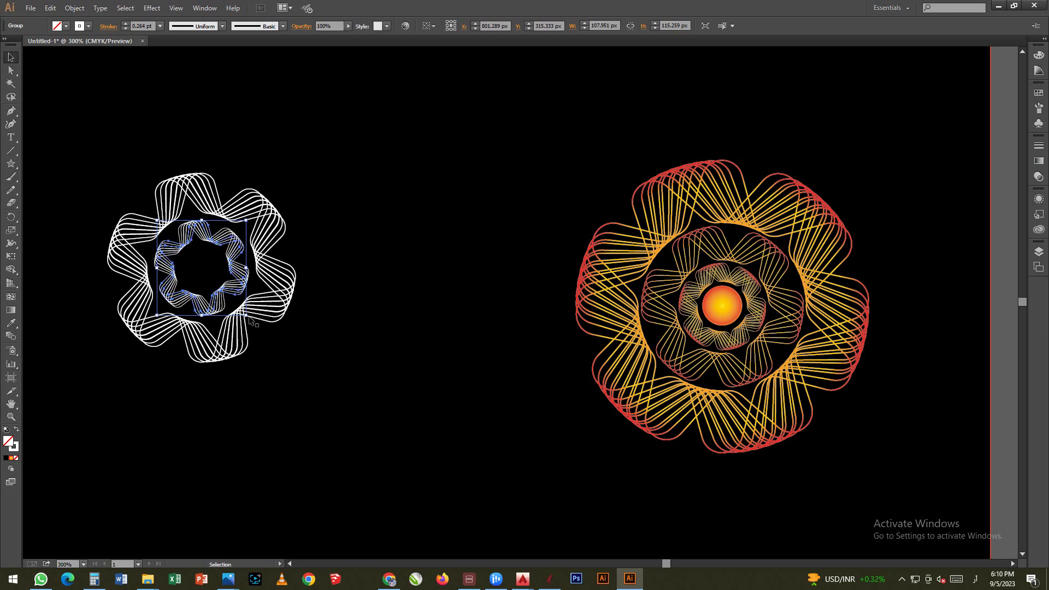
Paste another copy of the inner ring in front and shrink it toward the flower's centre.
key("shift")
left_click(50, 8)
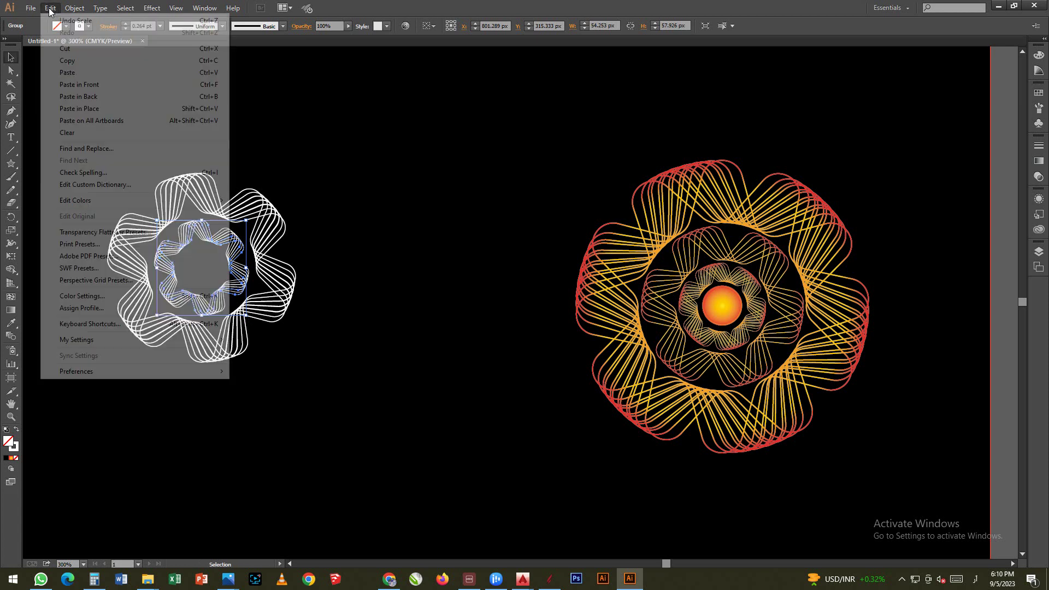
left_click(67, 60)
left_click(49, 8)
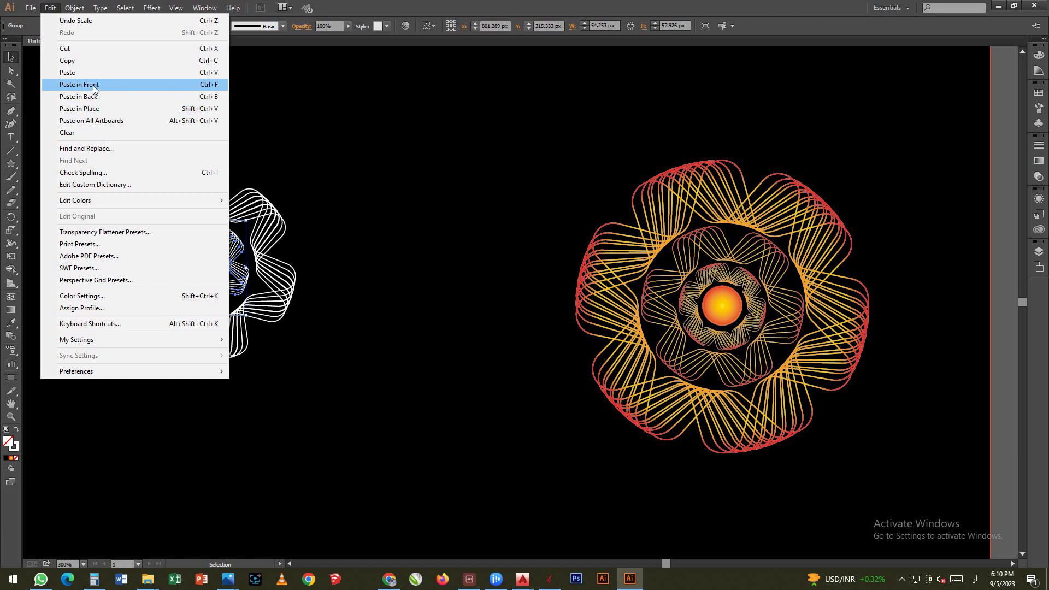
left_click(93, 84)
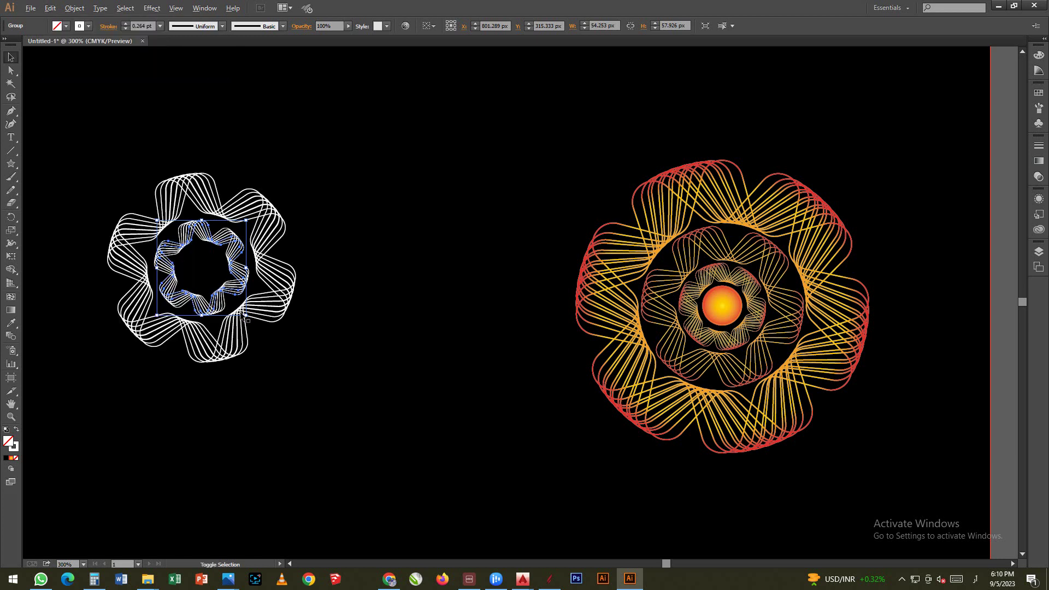
left_click_drag(247, 316, 221, 290)
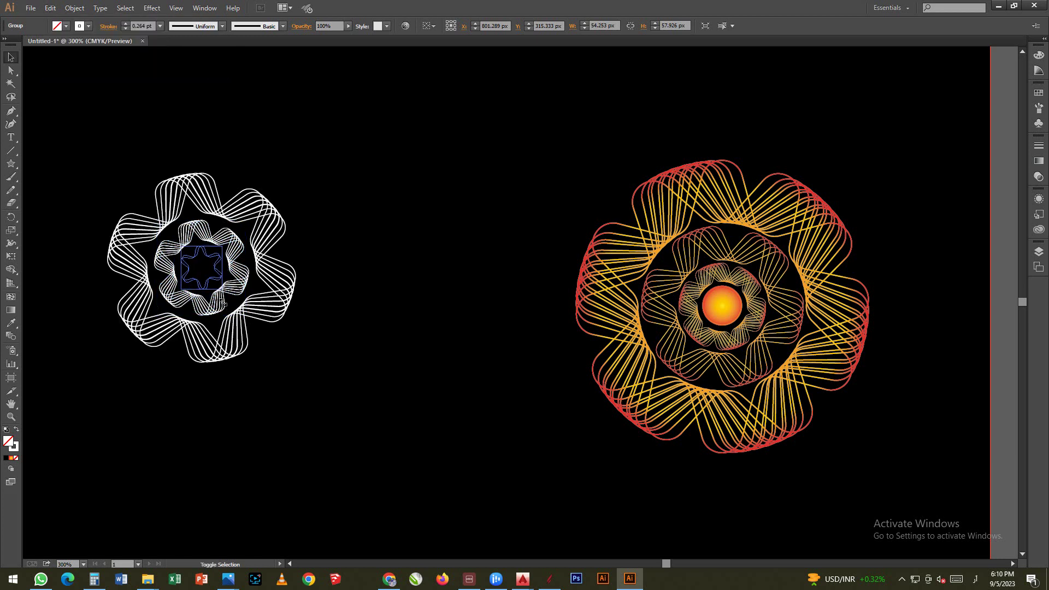
Draw a tiny circle, about 10.667 px, at the centre of the white flower.
left_click(316, 200)
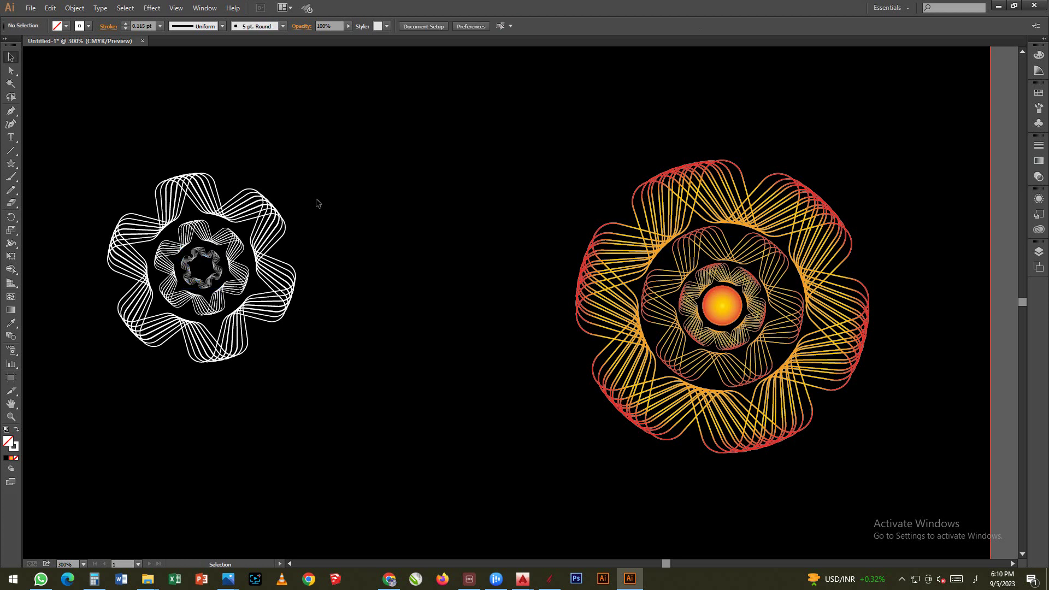
left_click_drag(294, 152, 234, 287)
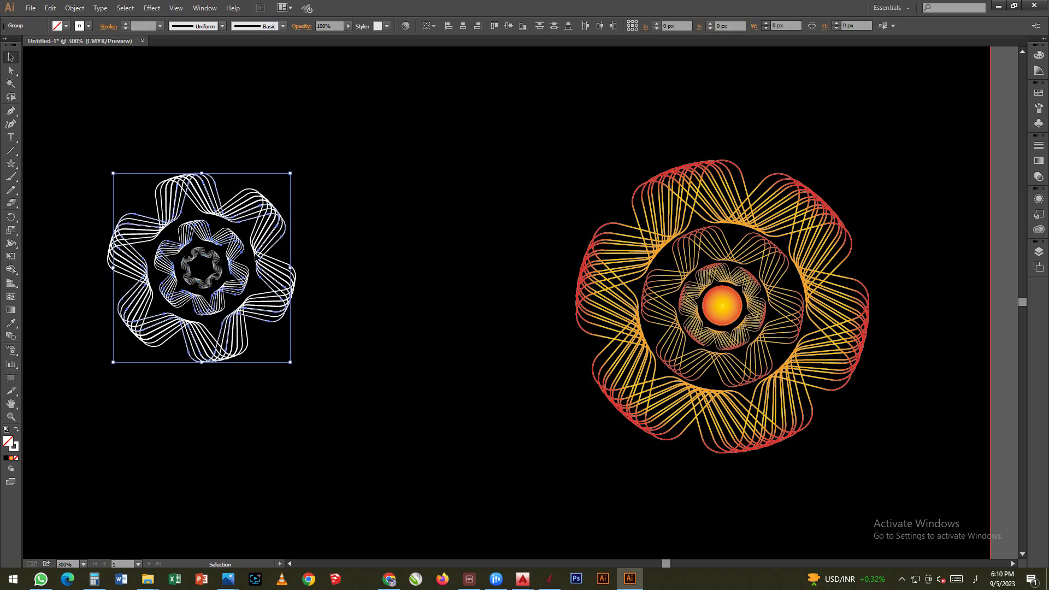
left_click(322, 170)
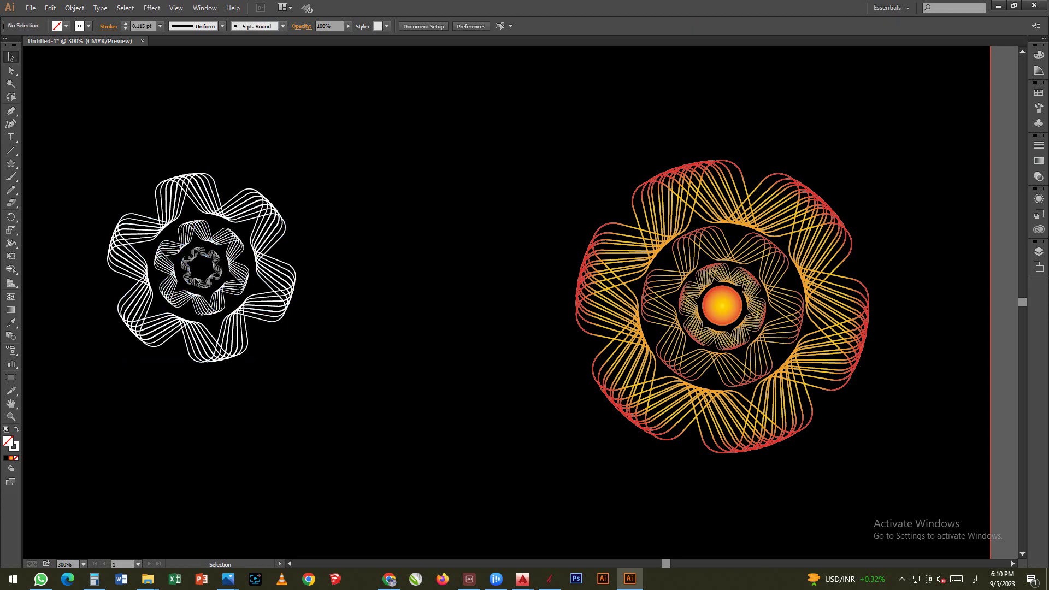
left_click(16, 167)
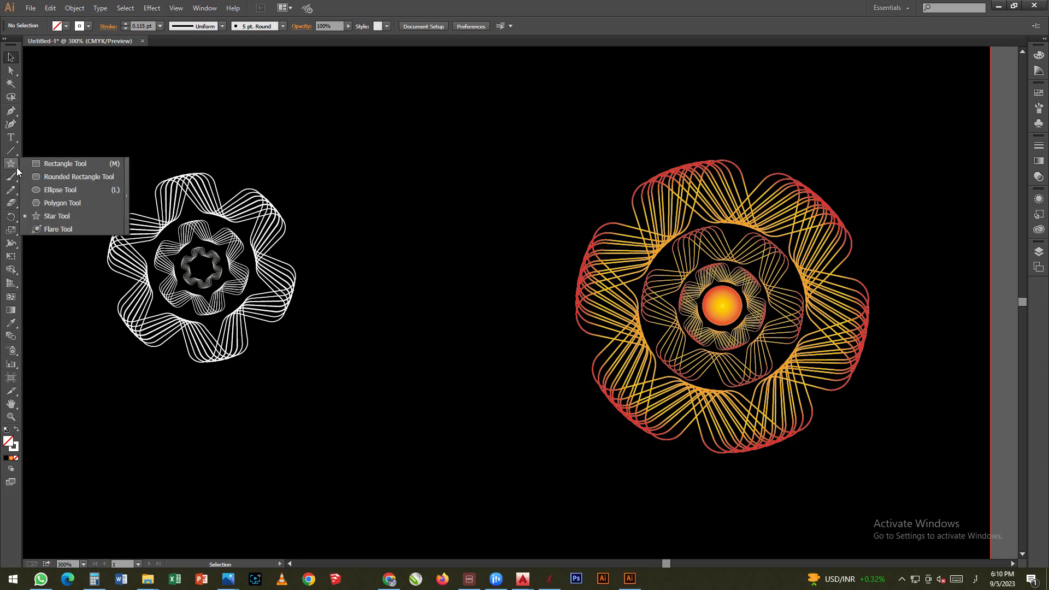
left_click(47, 191)
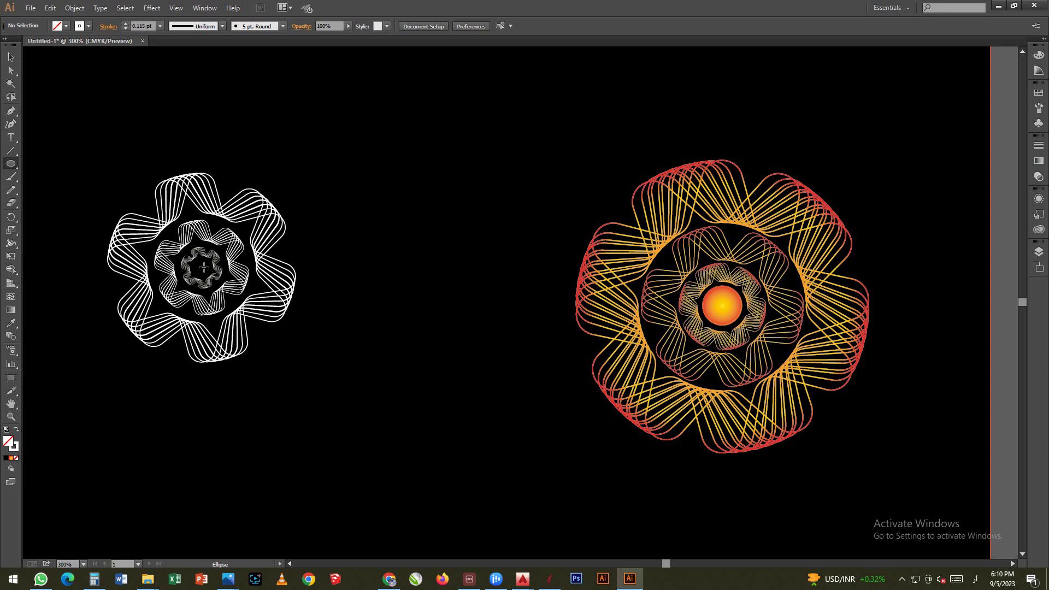
left_click_drag(201, 266, 209, 272)
Select the whole white flower together with its centre circle.
key("v")
left_click(397, 181)
left_click_drag(315, 129, 115, 355)
mouse_move(265, 143)
left_mouse_down()
mouse_move(197, 231)
mouse_move(151, 256)
left_mouse_up()
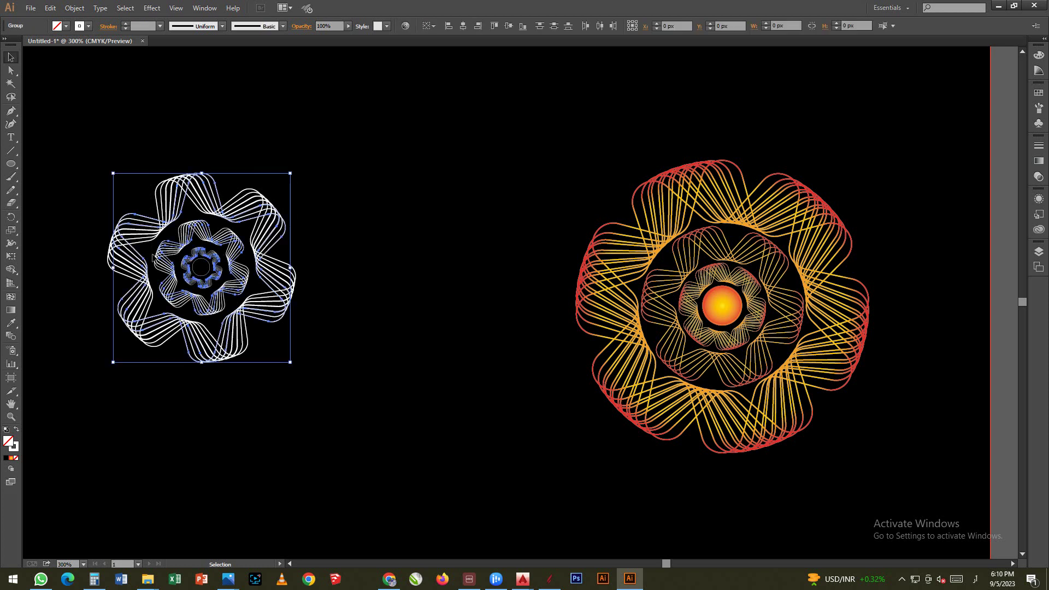
Expand the flower's appearance into plain paths and reselect it.
left_click(68, 9)
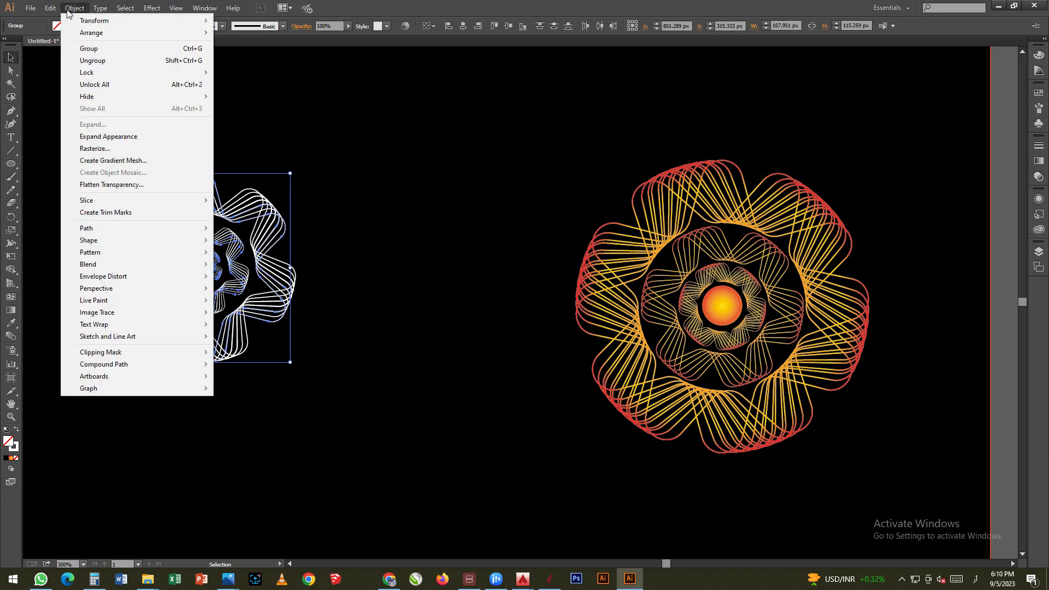
left_click(136, 137)
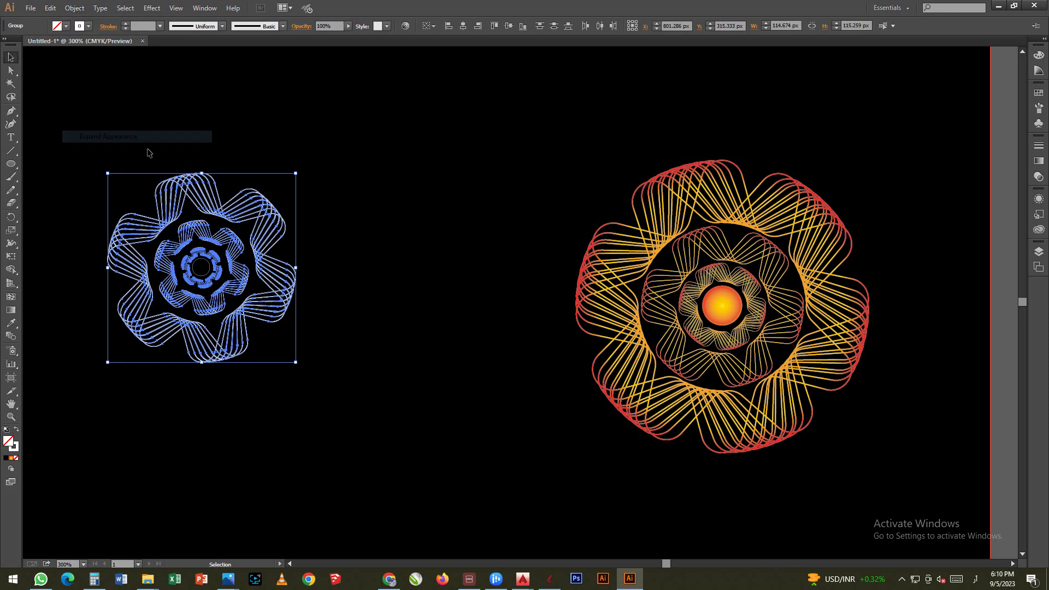
left_click(325, 235)
mouse_move(278, 168)
left_mouse_down()
mouse_move(188, 214)
mouse_move(153, 257)
left_mouse_up()
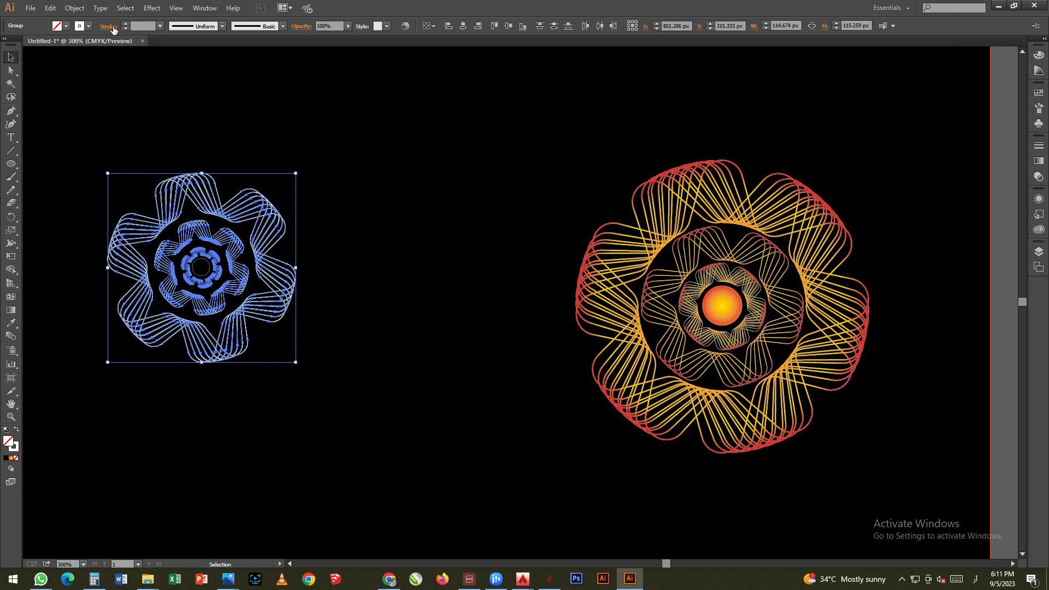
Give the flower's strokes the Orange, Yellow gradient set to Radial.
left_click(88, 26)
left_click(16, 69)
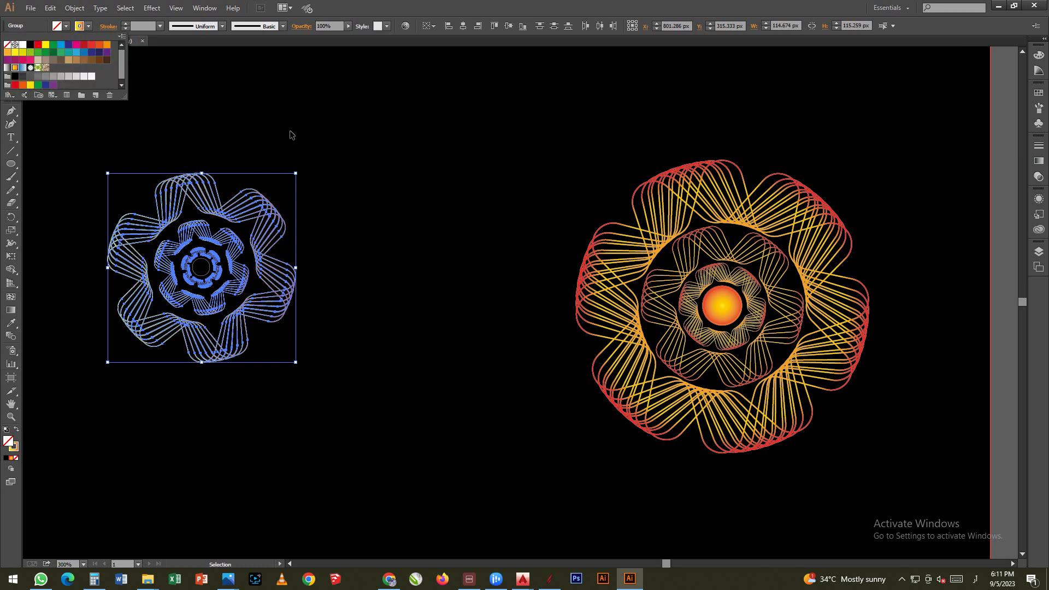
left_click(1038, 162)
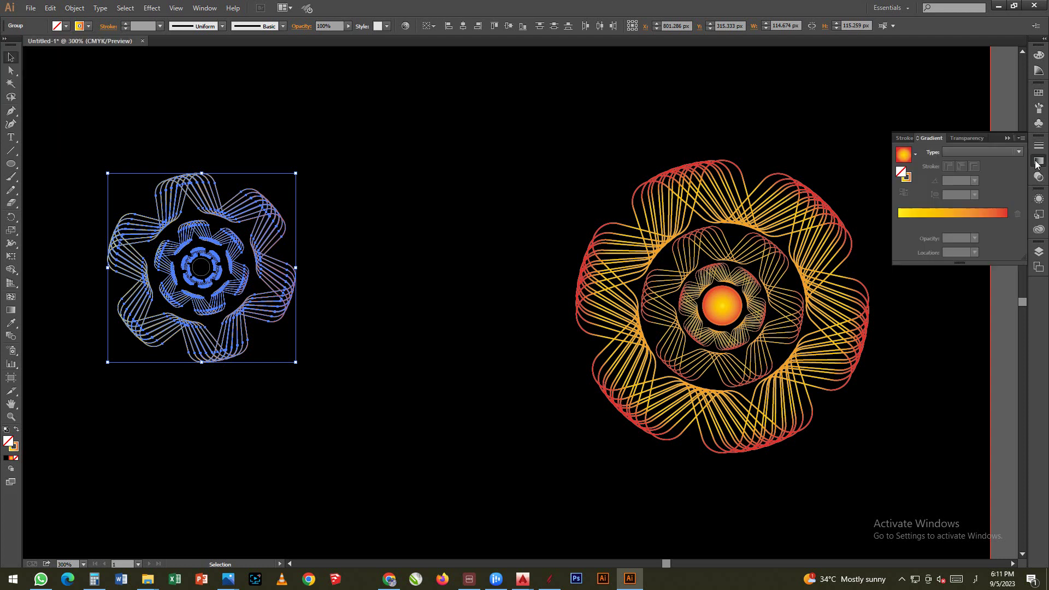
left_click(909, 180)
left_click(965, 151)
left_click(964, 175)
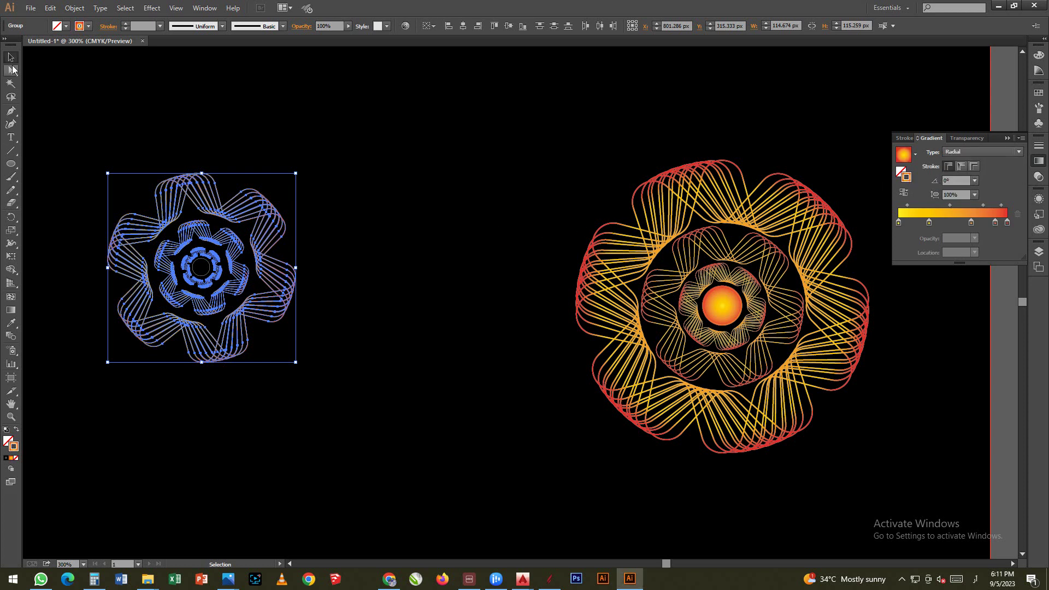
left_click(352, 217)
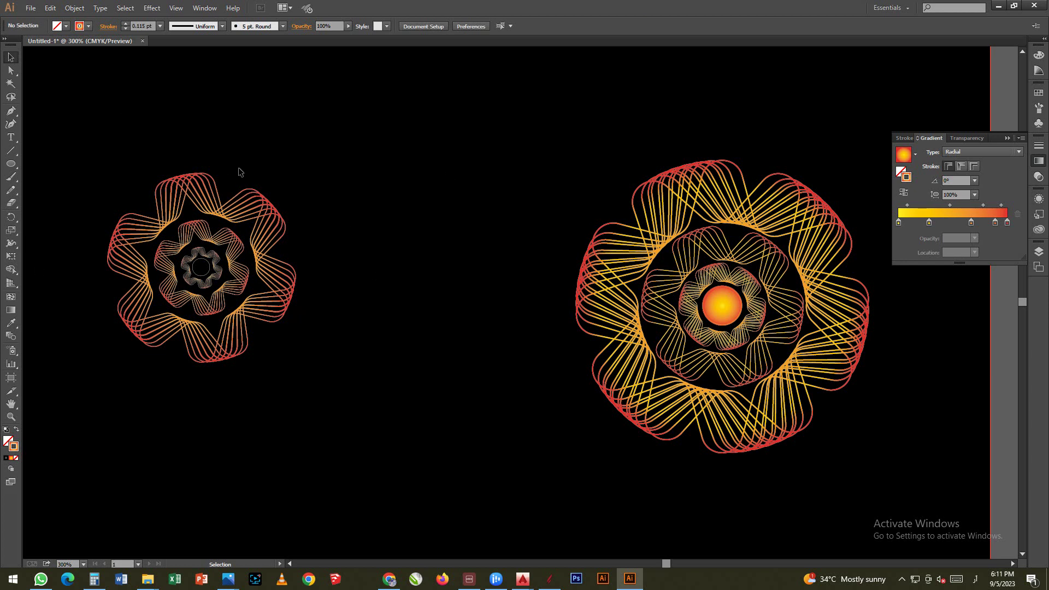
Enlarge the left flower to roughly the size of the right flower.
left_click_drag(328, 144, 111, 425)
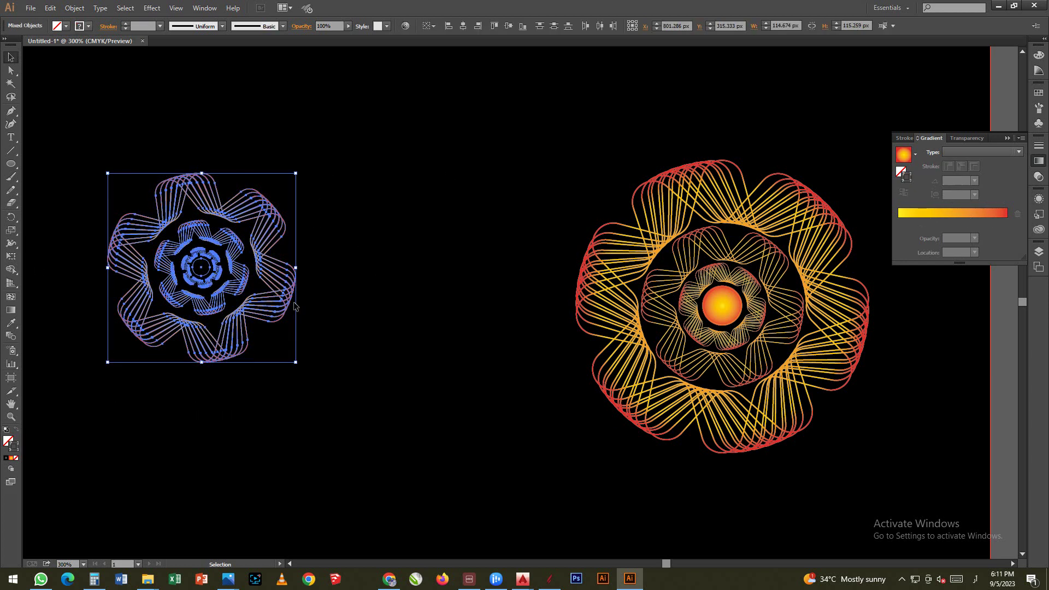
left_click_drag(295, 362, 391, 455)
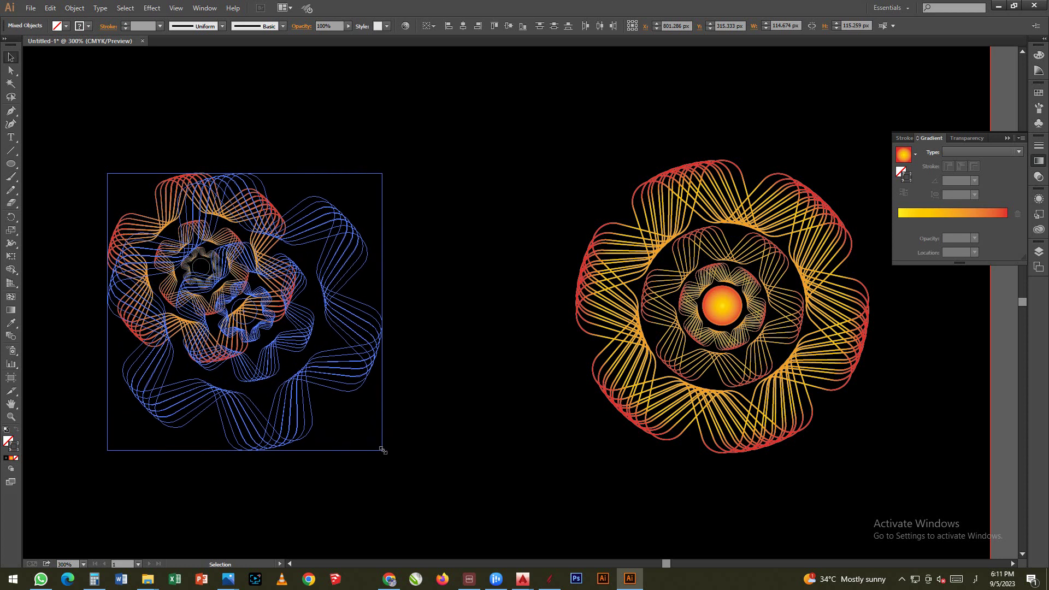
left_click_drag(391, 455, 424, 459)
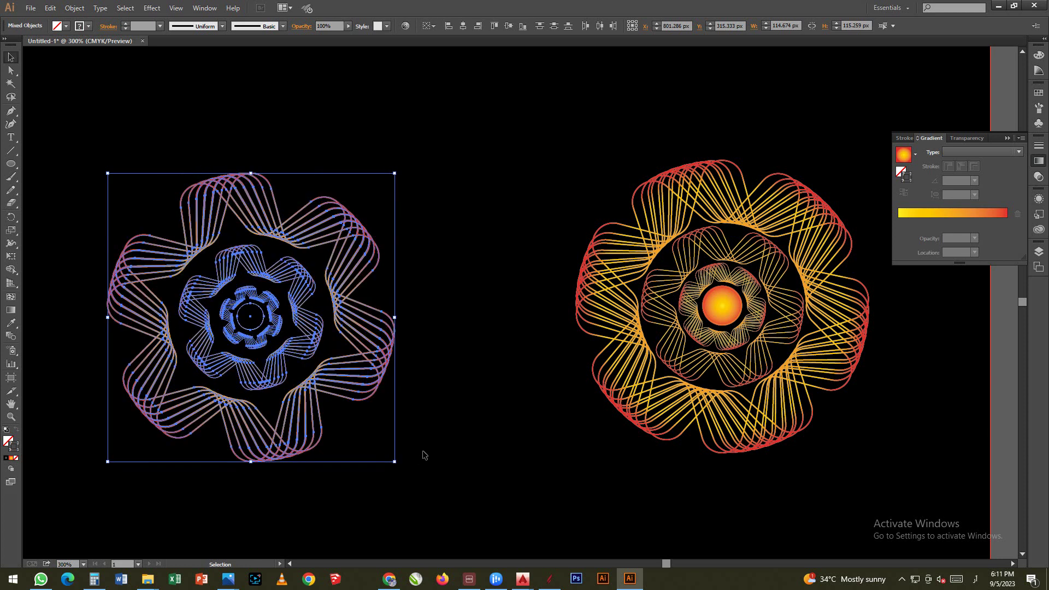
Select the small centre circle inside the left flower on its own.
left_click(455, 212)
left_click_drag(420, 137, 129, 406)
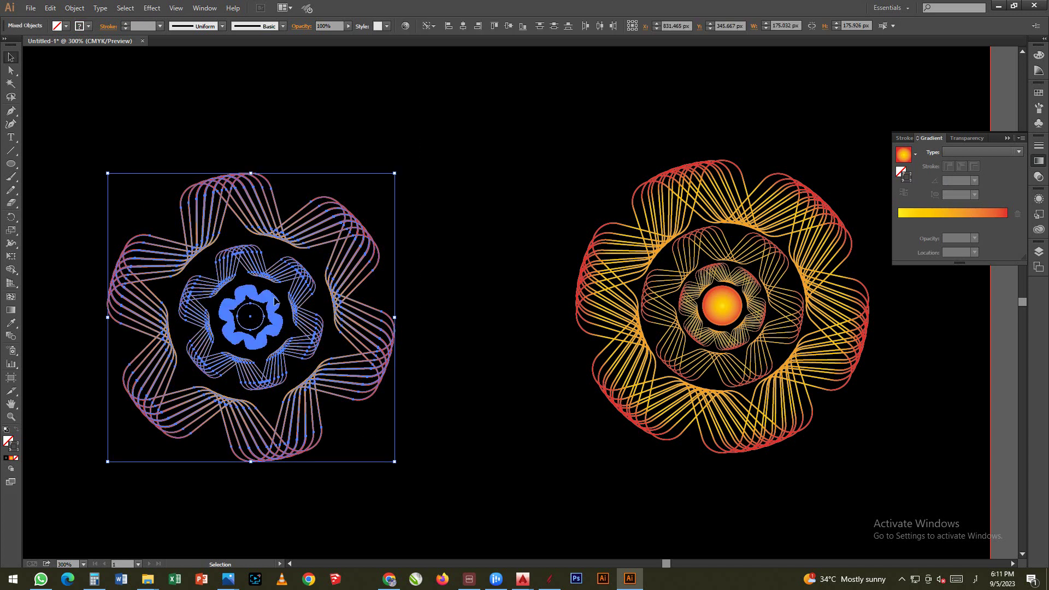
left_click(241, 313)
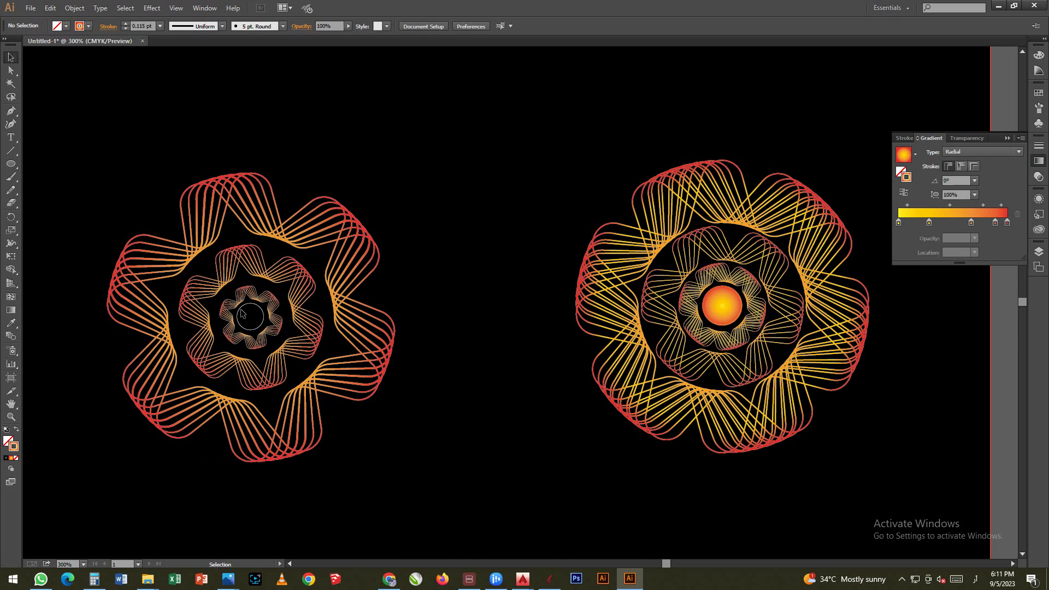
left_click(239, 314)
Apply the Orange, Yellow gradient swatch to the centre circle and set it to Radial.
left_click(66, 26)
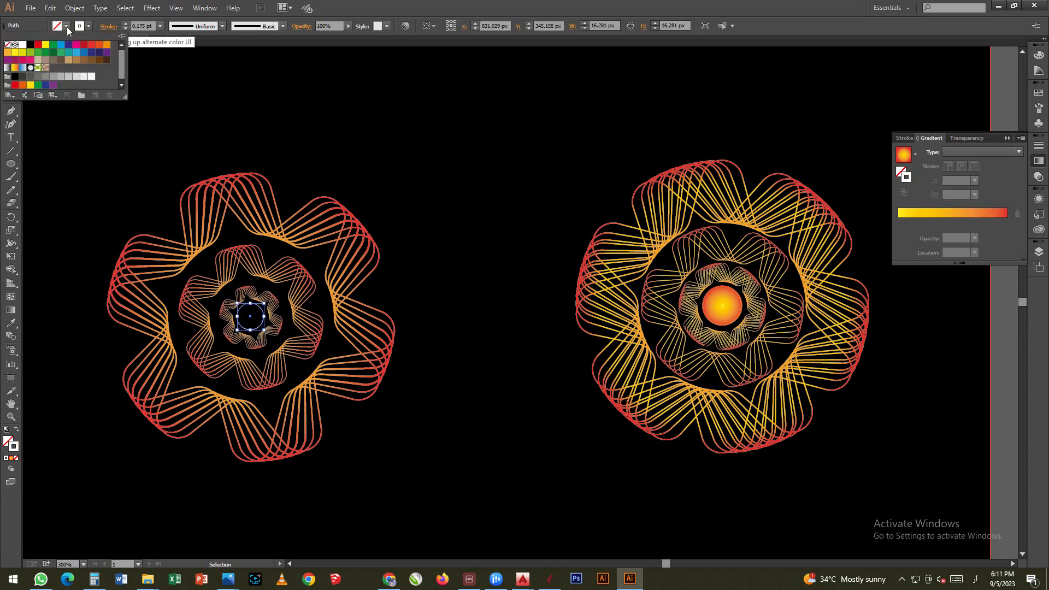
left_click(15, 68)
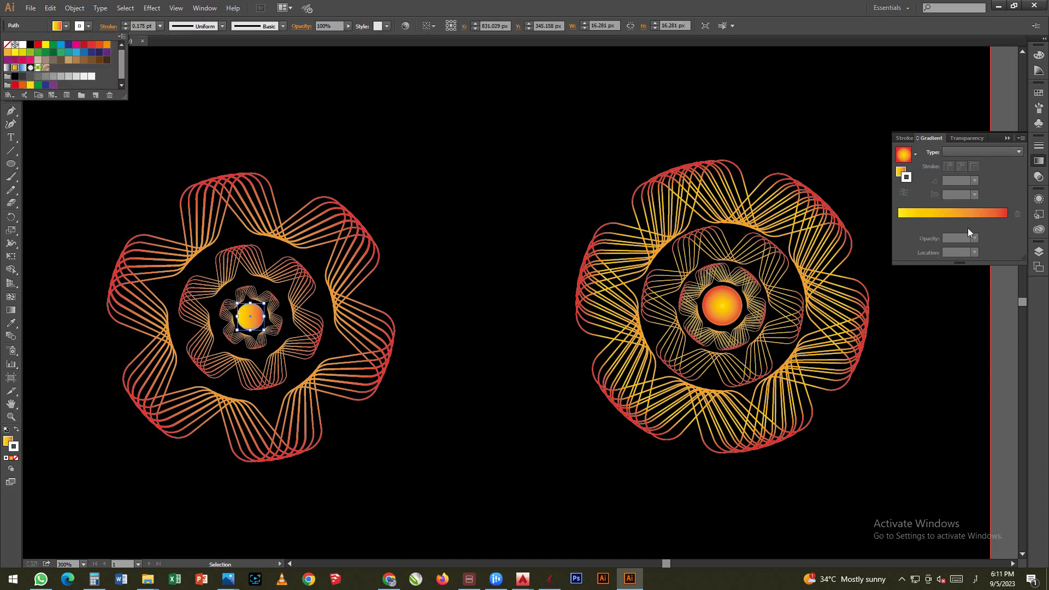
left_click(1000, 154)
left_click(968, 174)
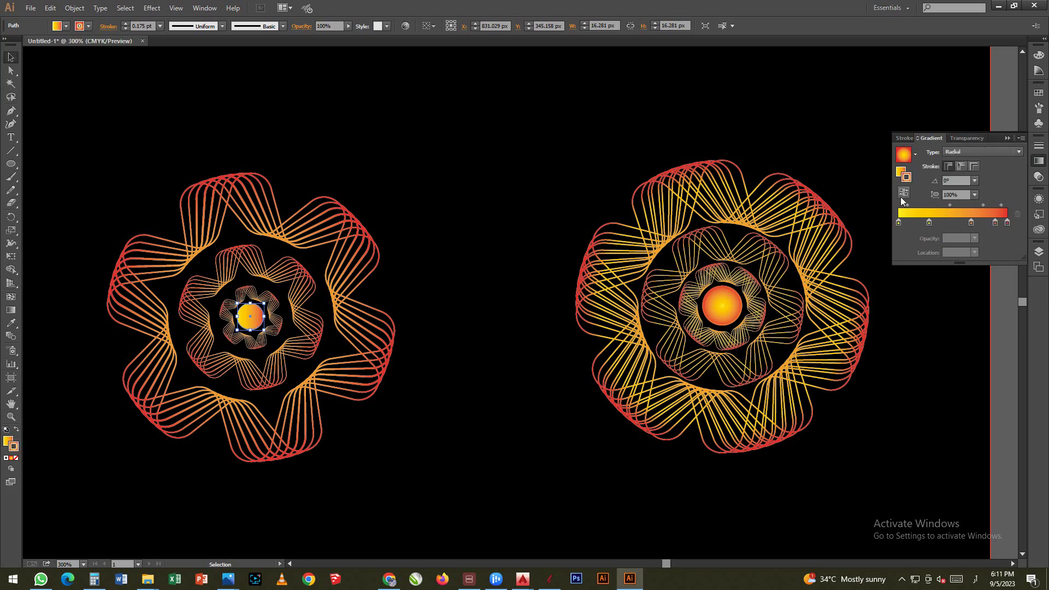
left_click(415, 224)
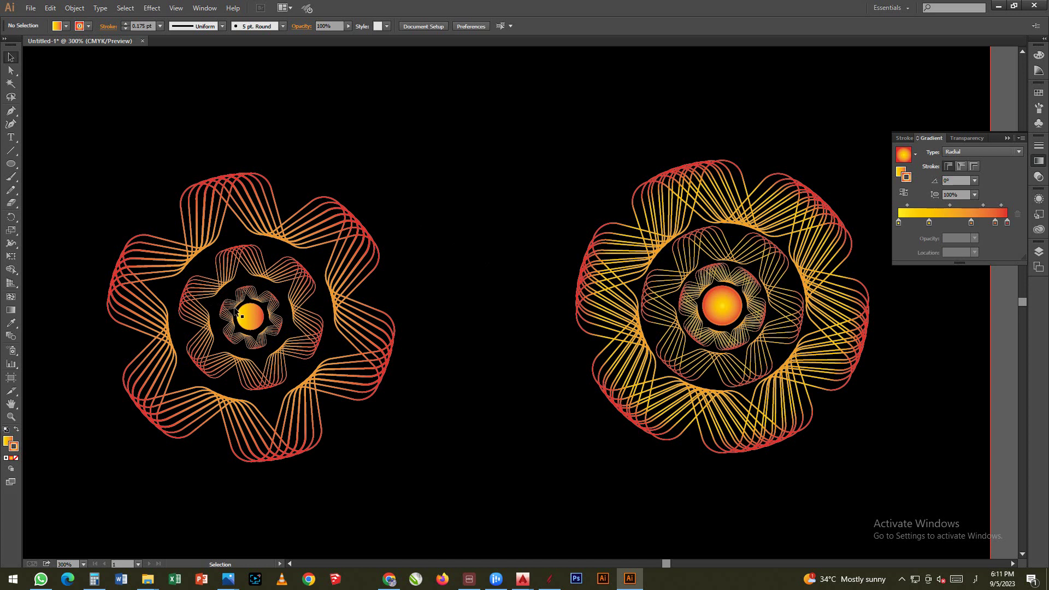
Make the centre circle's fill gradient Radial, then select the whole left flower group.
left_click(261, 313)
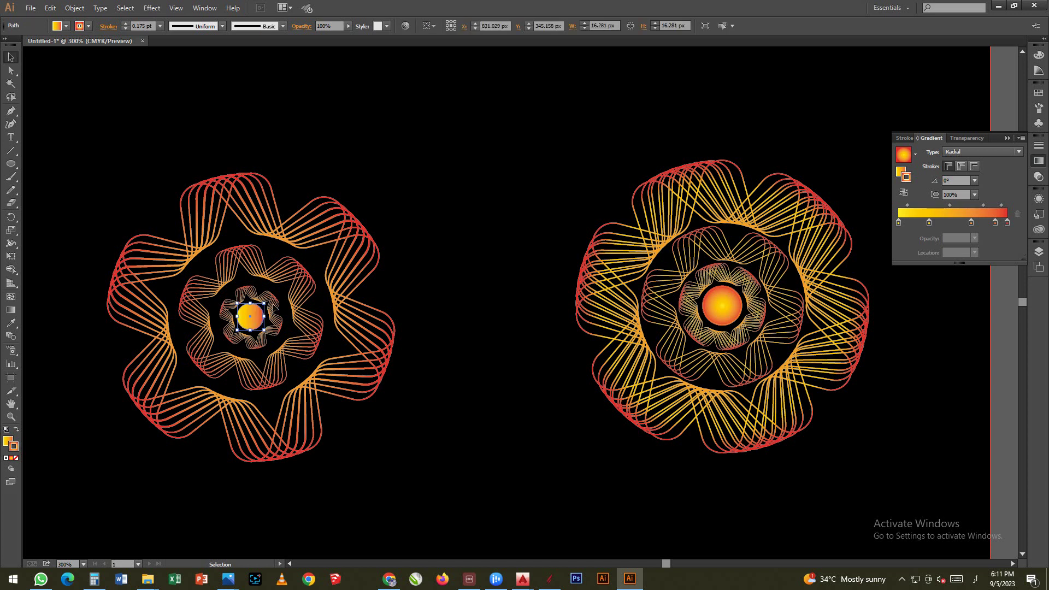
double_click(901, 172)
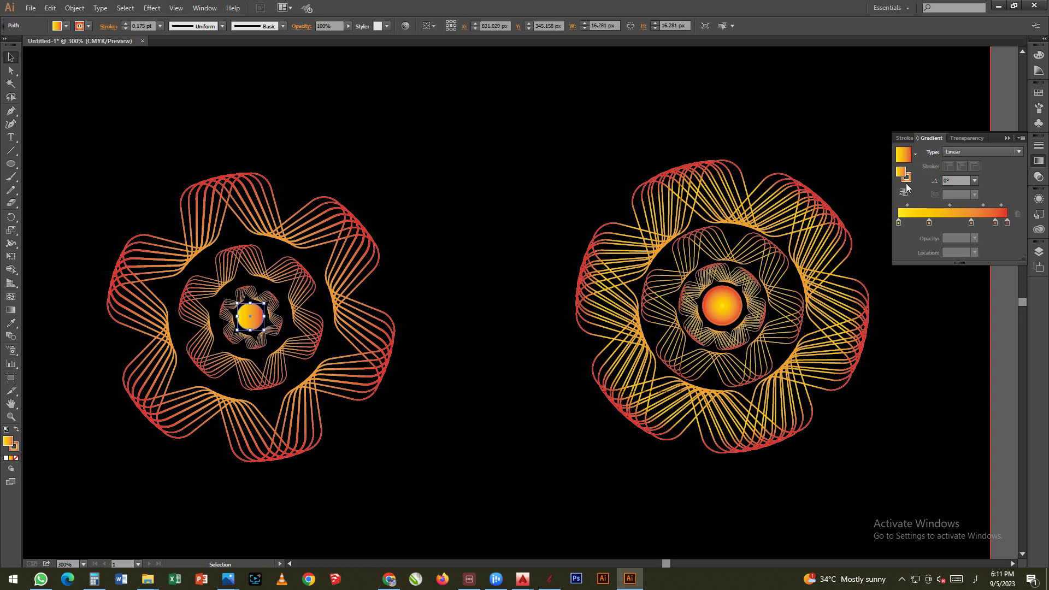
left_click(660, 221)
left_click(953, 153)
left_click(958, 175)
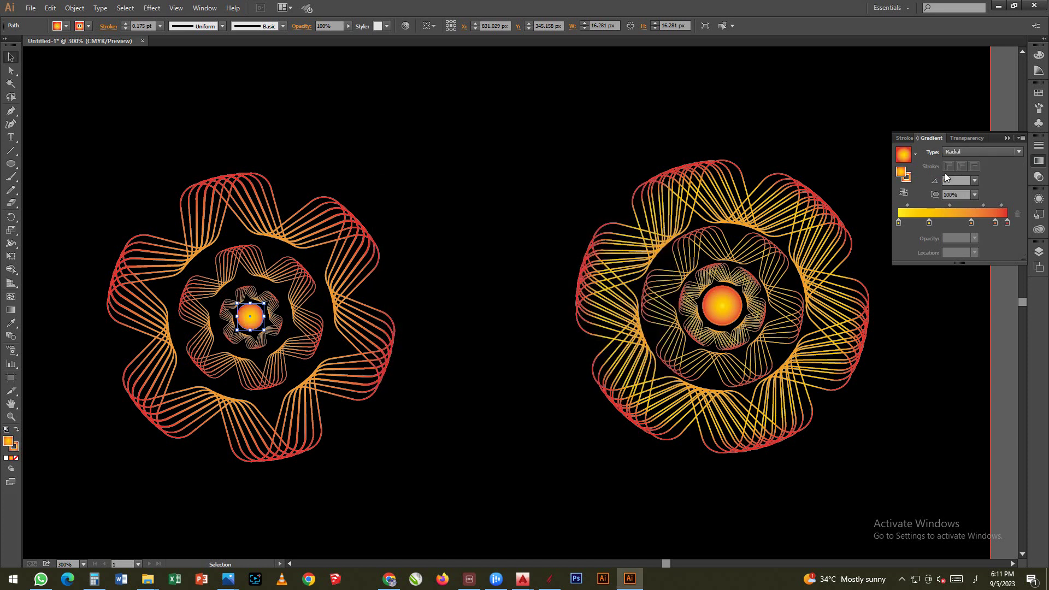
left_click(360, 213)
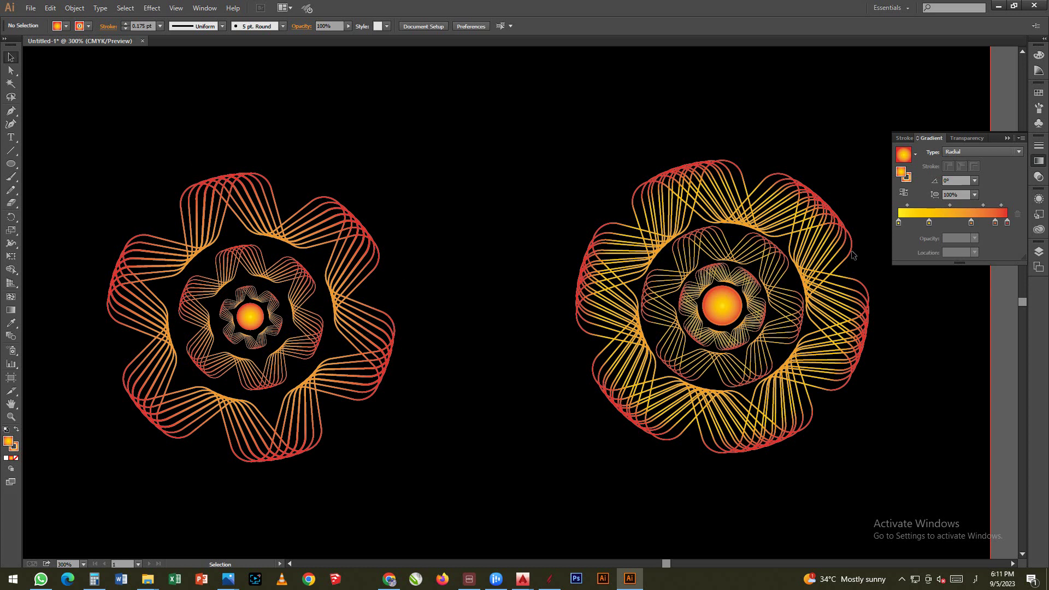
left_click_drag(370, 167, 286, 469)
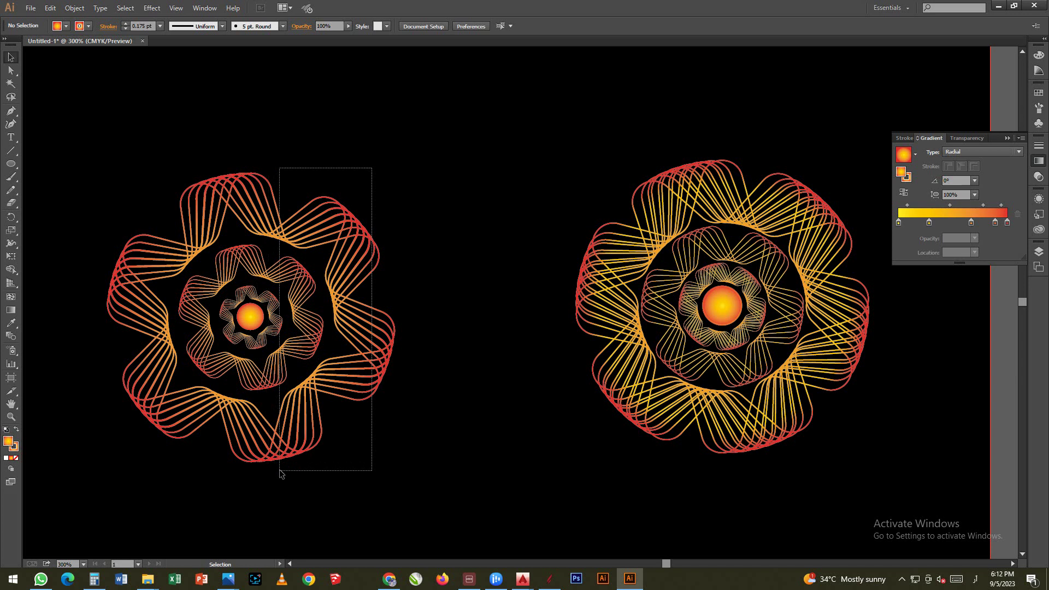
Move the stroke gradient's colour stops to 44.84% and 23.15%, then collapse the Gradient panel.
left_click(910, 175)
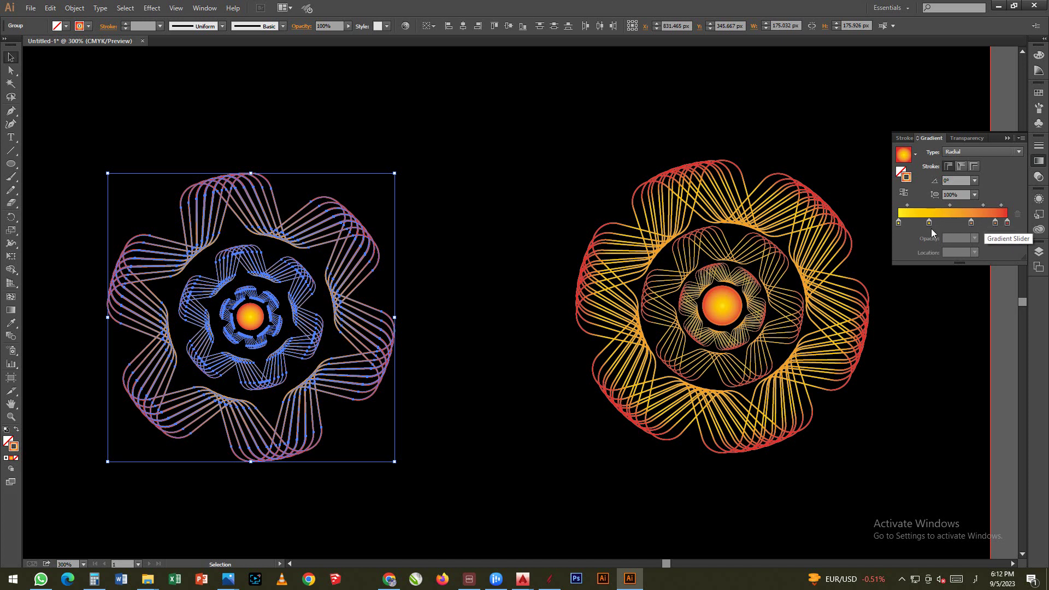
left_click_drag(930, 223, 947, 223)
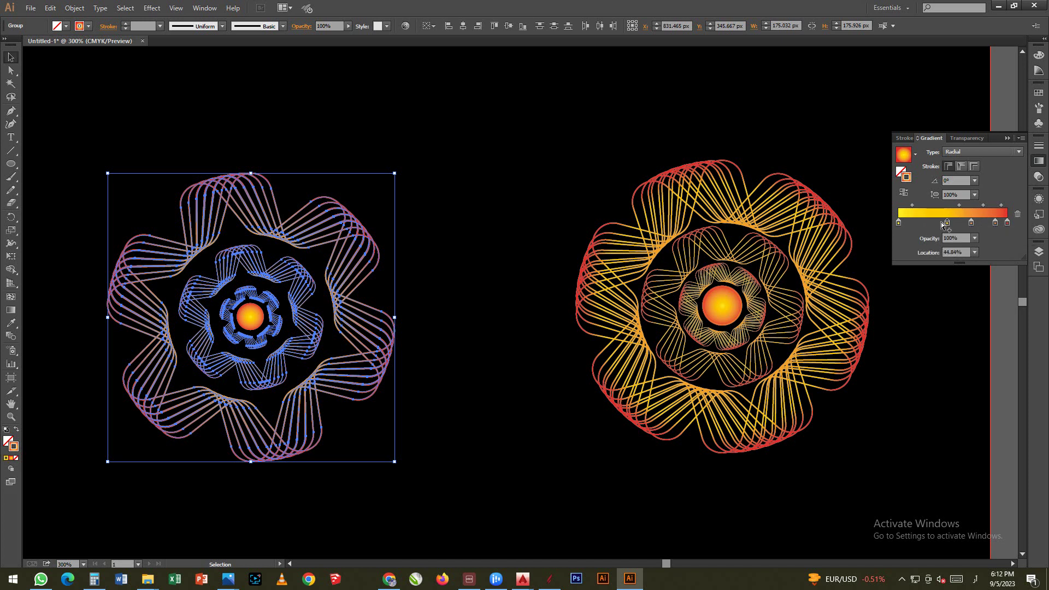
mouse_move(899, 223)
left_mouse_down()
mouse_move(922, 233)
mouse_move(973, 223)
left_mouse_up()
left_click(560, 147)
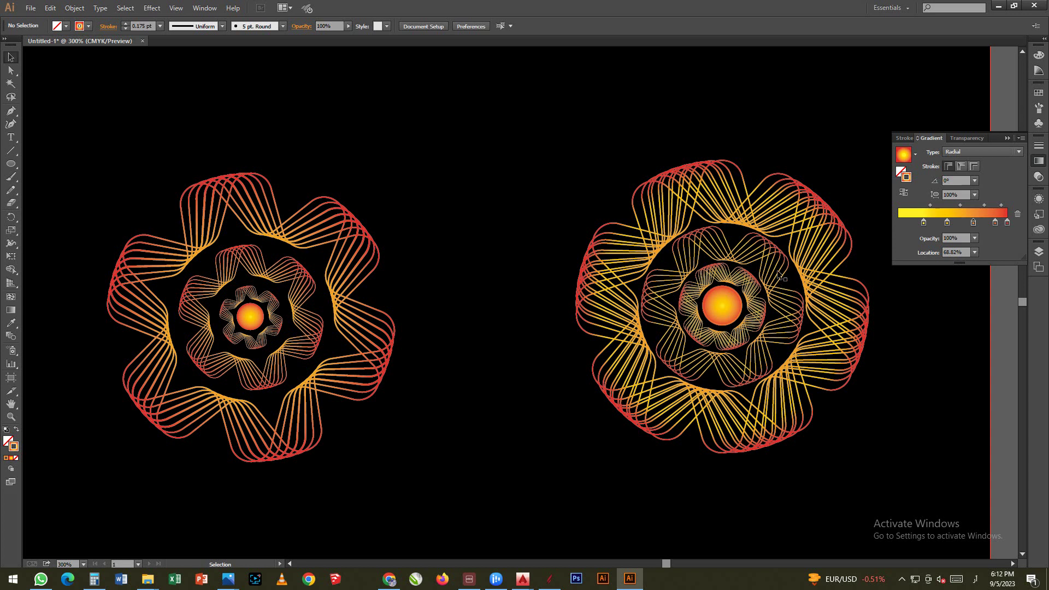
left_click(1007, 138)
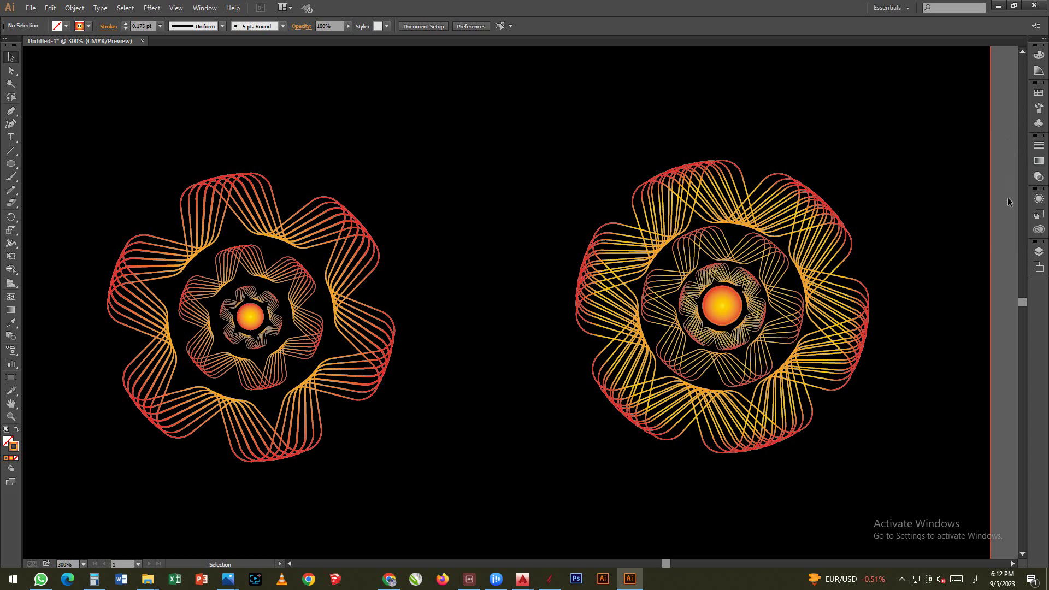